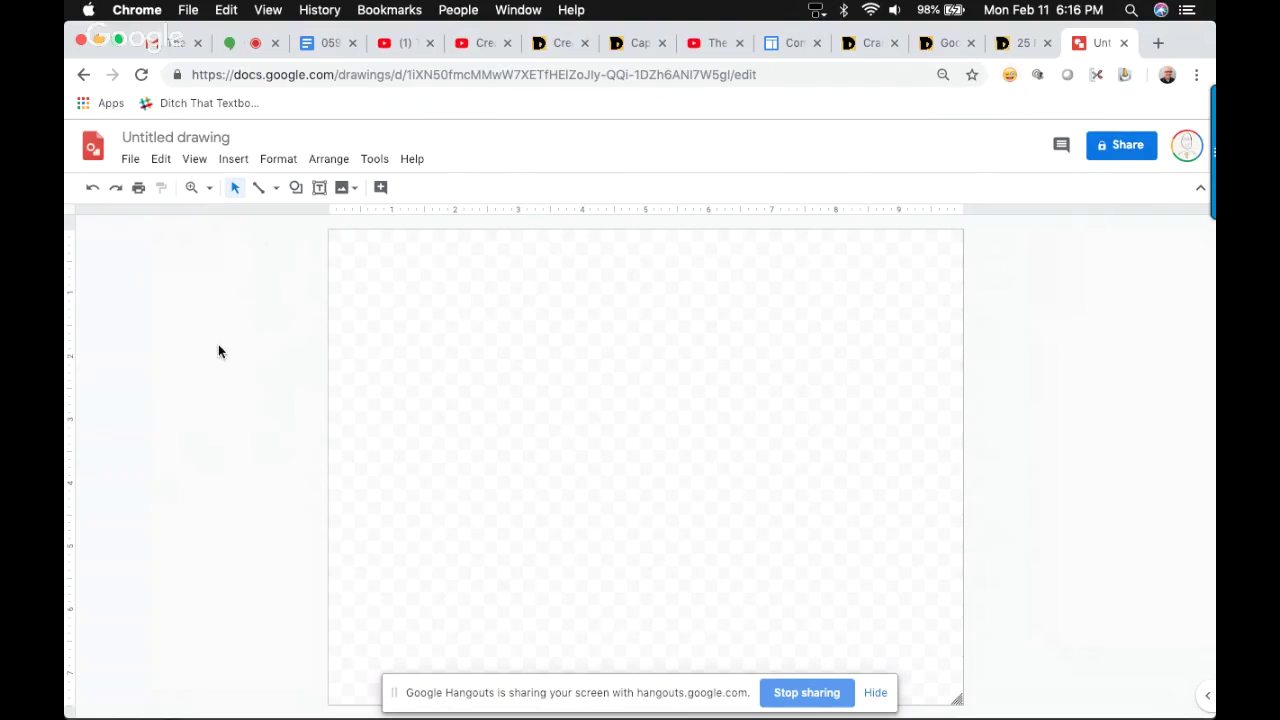
Draw a large ellipse covering the left and middle part of the blank canvas.
left_click(295, 188)
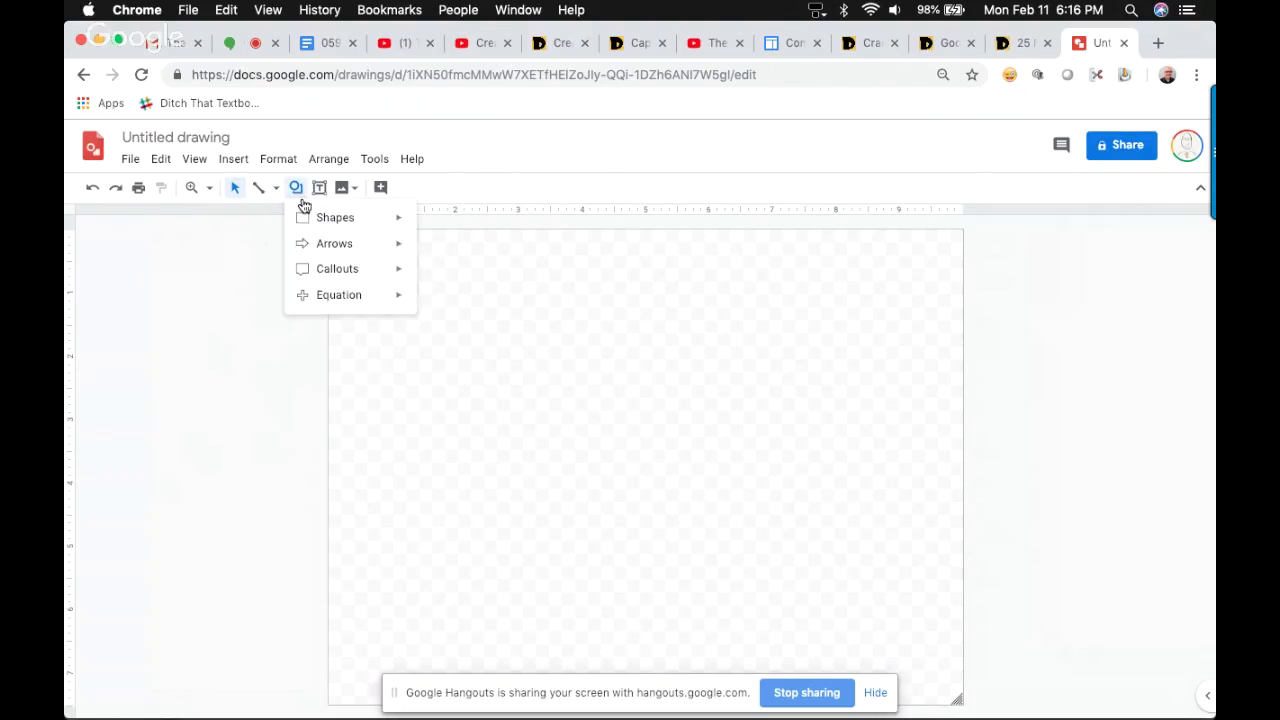
mouse_move(343, 220)
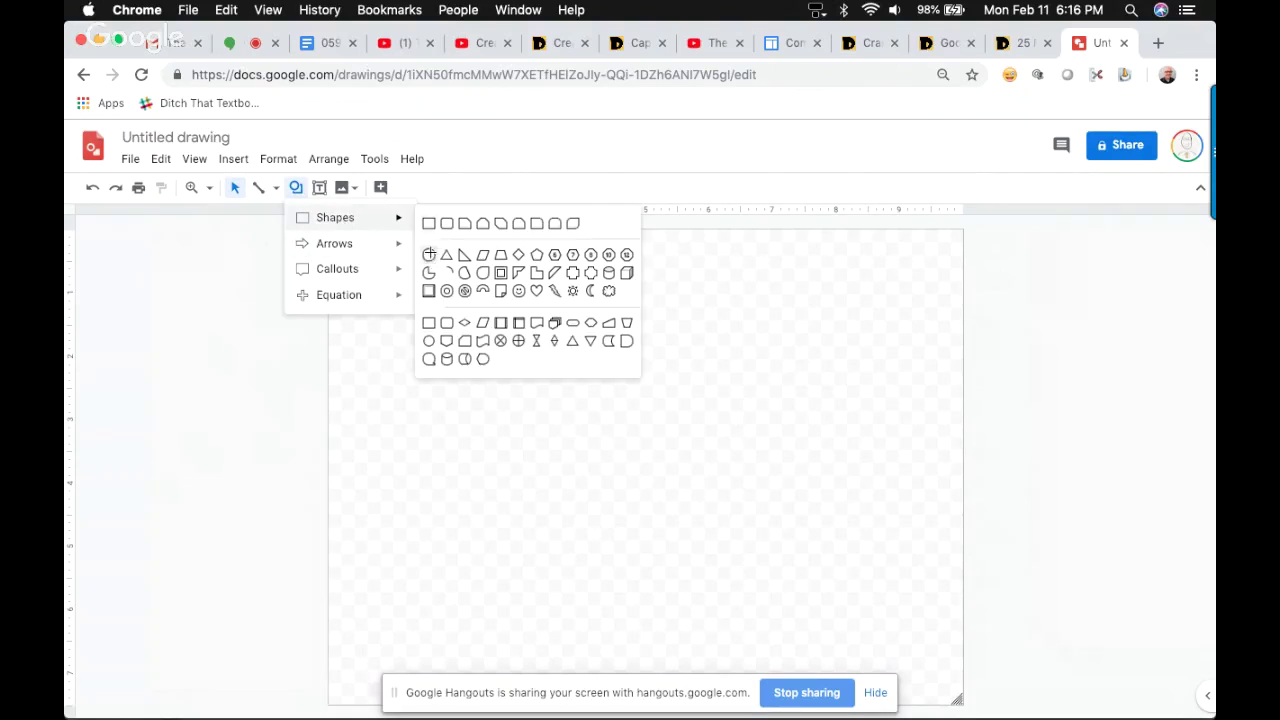
left_click(428, 254)
left_click_drag(346, 287, 763, 642)
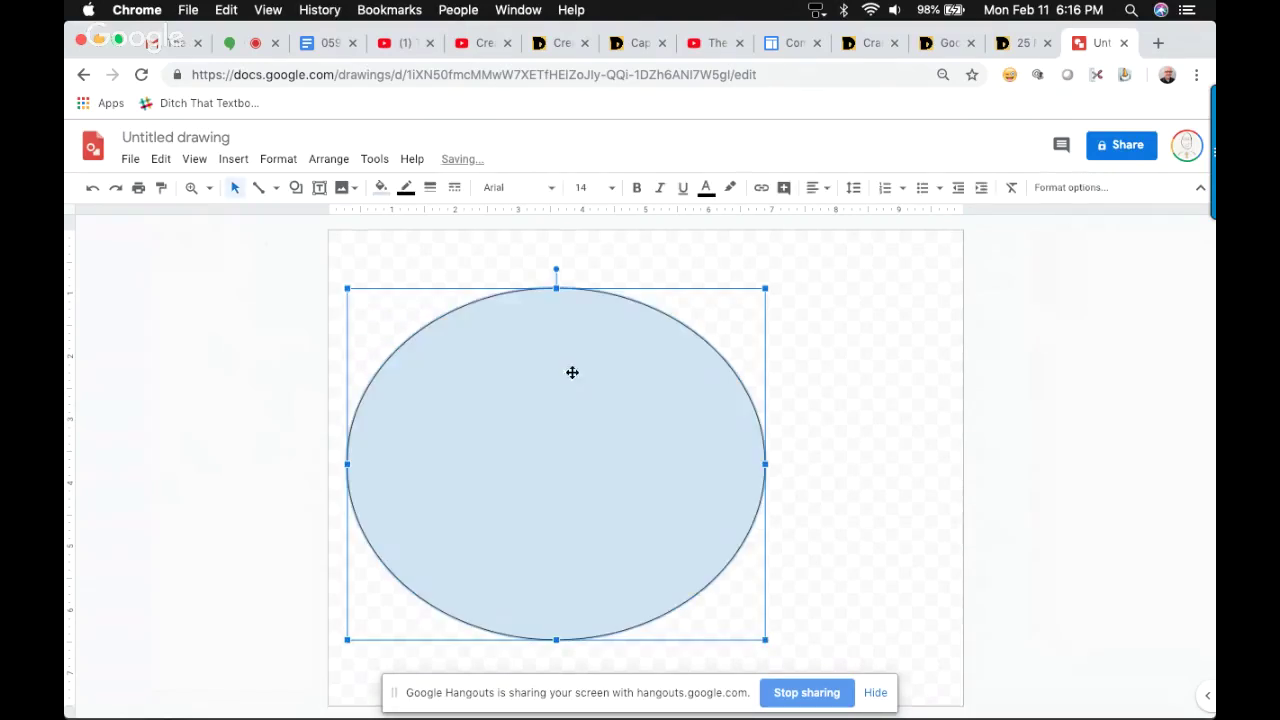
Give the ellipse a thick black border.
left_click(430, 187)
left_click(462, 321)
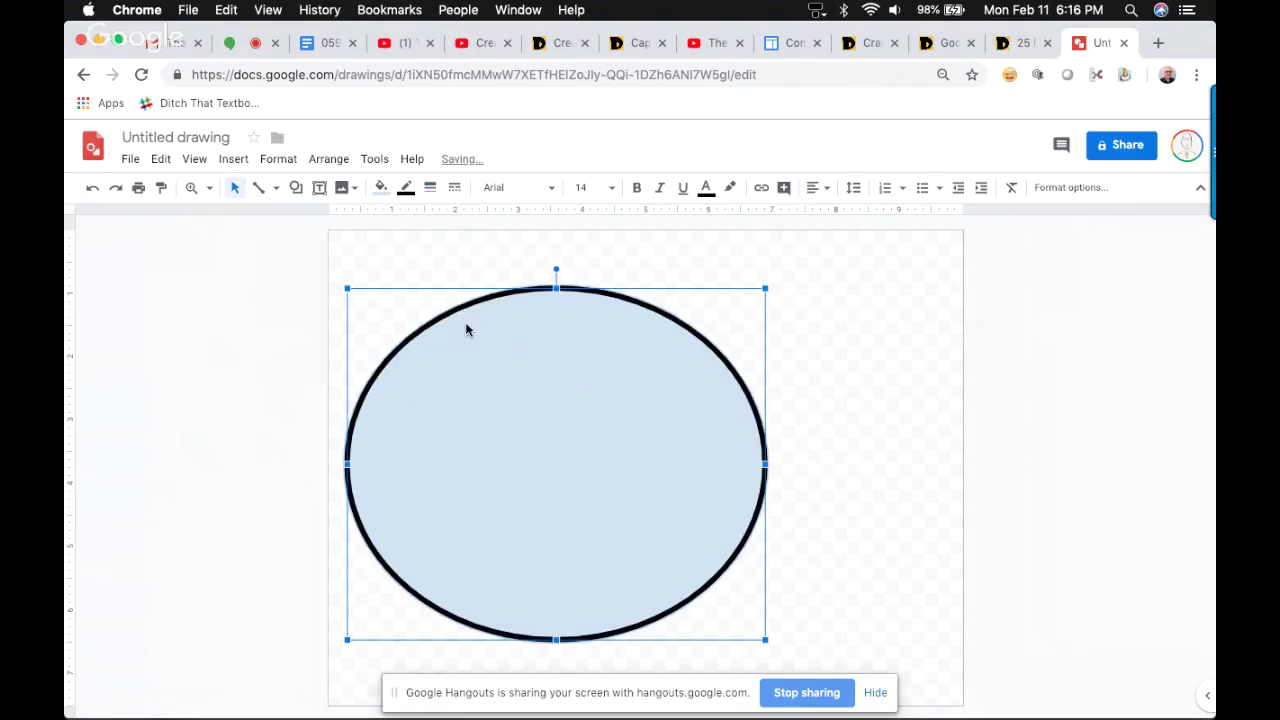
left_click(438, 252)
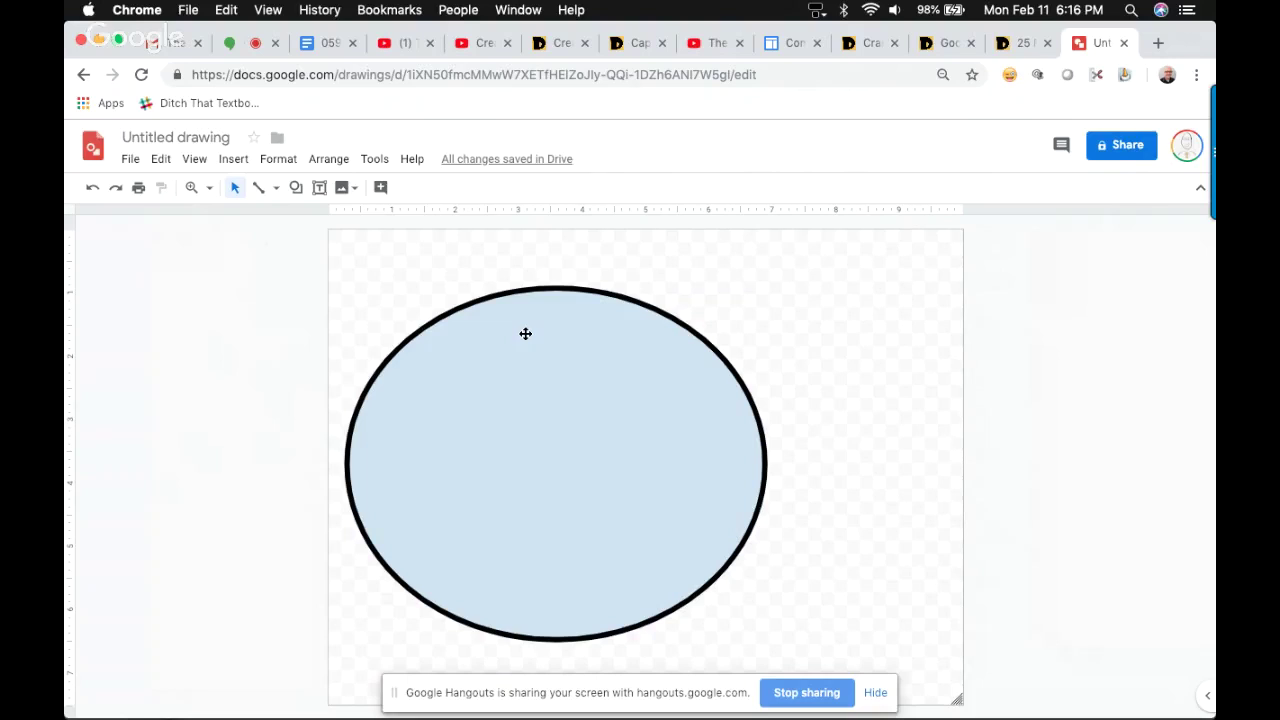
Make the ellipse's border transparent and place a duplicate of it to the right, overlapping the original.
left_click(525, 333)
left_click(406, 187)
left_click(446, 220)
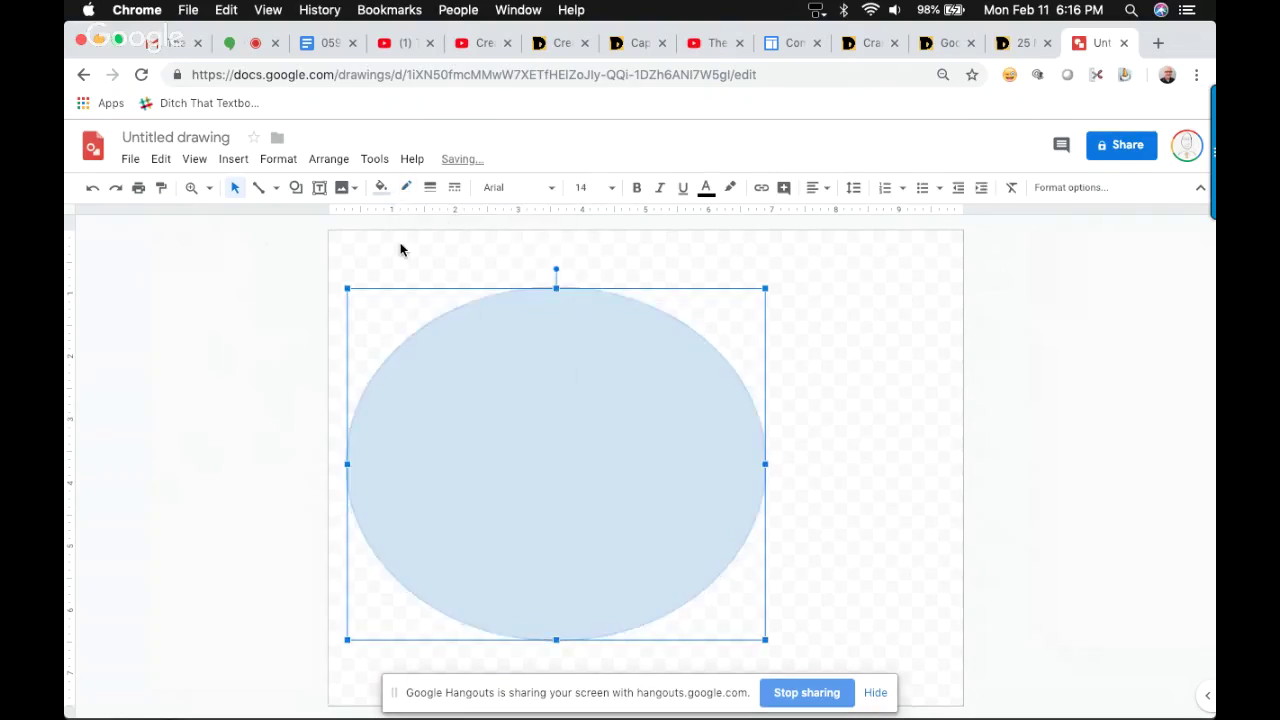
left_click(400, 249)
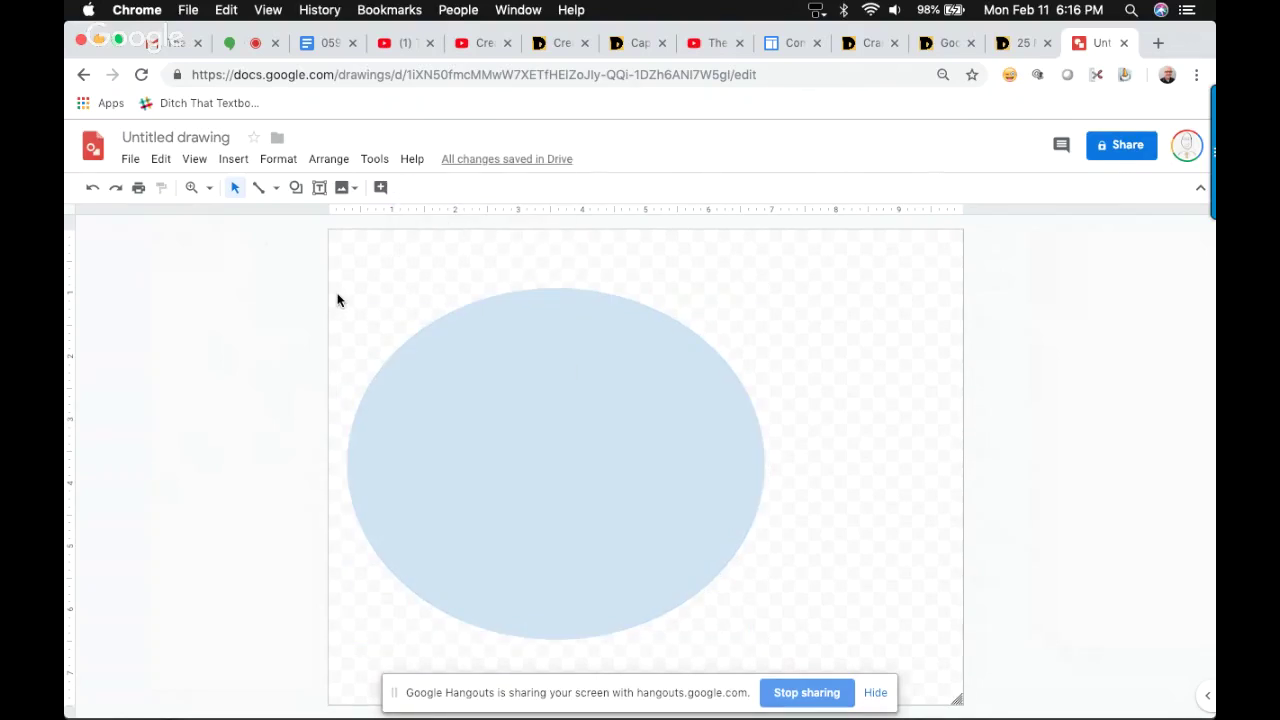
left_click_drag(505, 413, 660, 402)
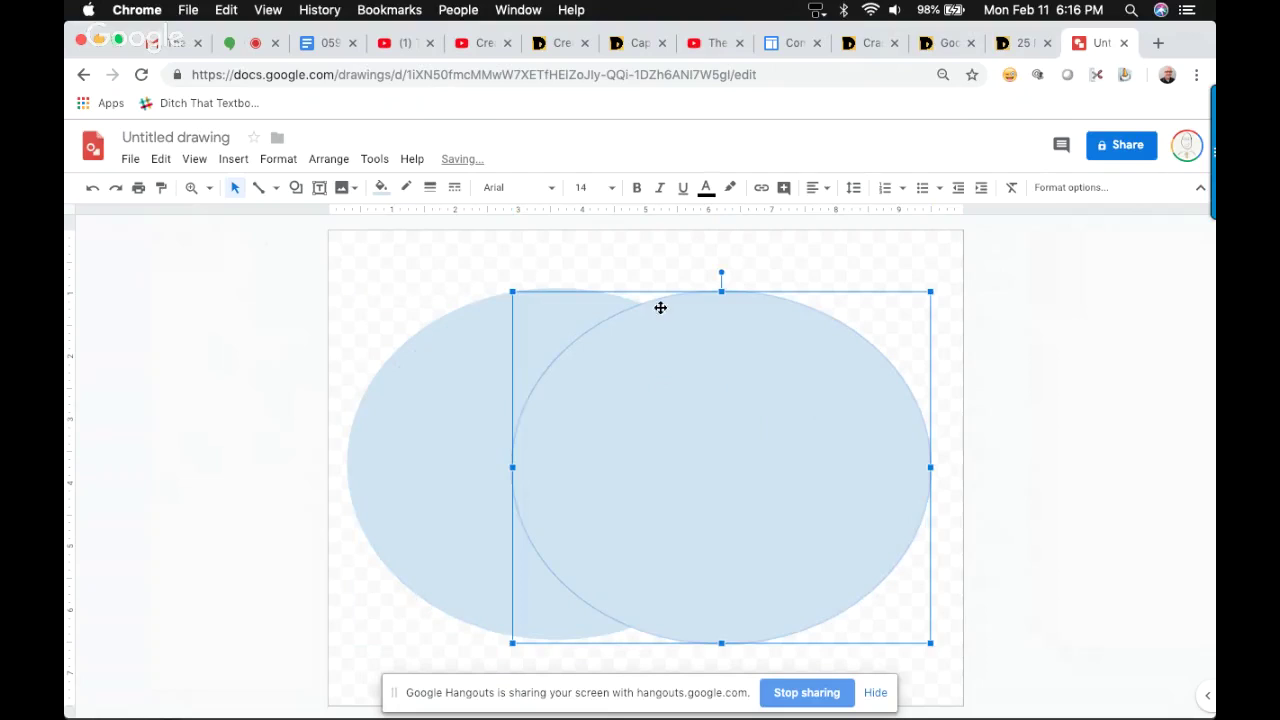
left_click(634, 280)
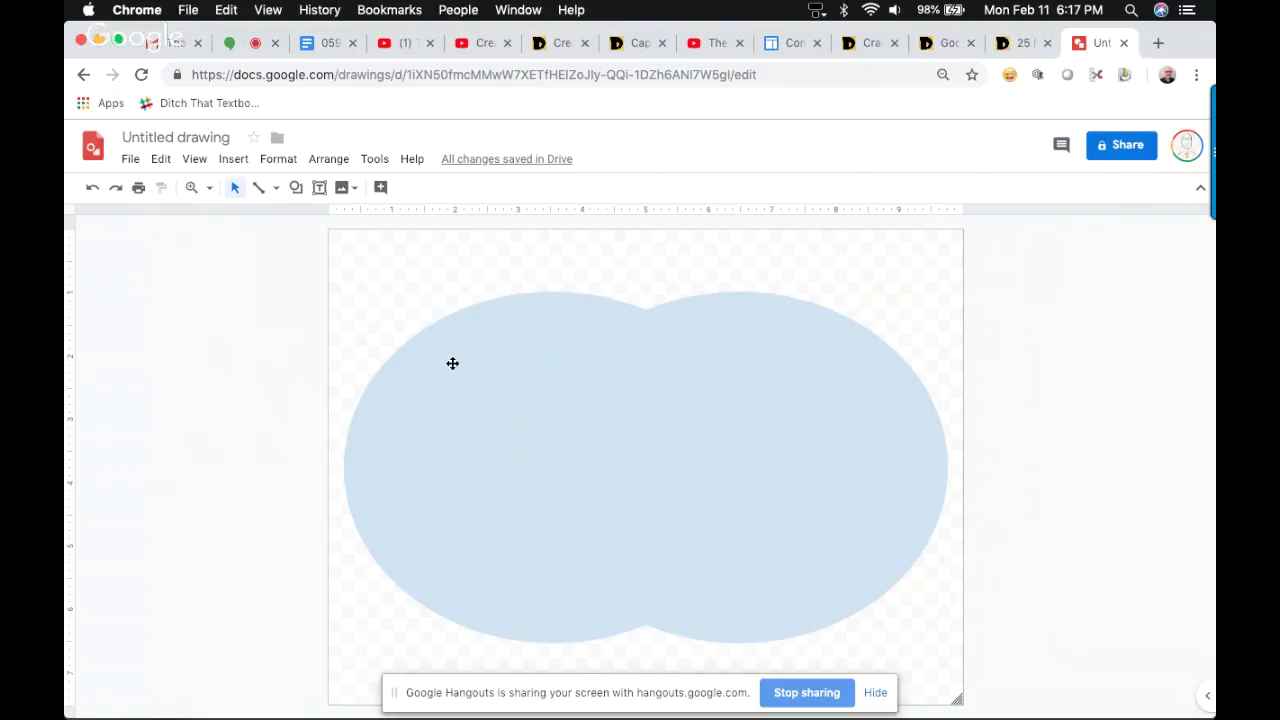
Fill the left ellipse with the custom half-transparent red #ff00007c.
left_click(452, 363)
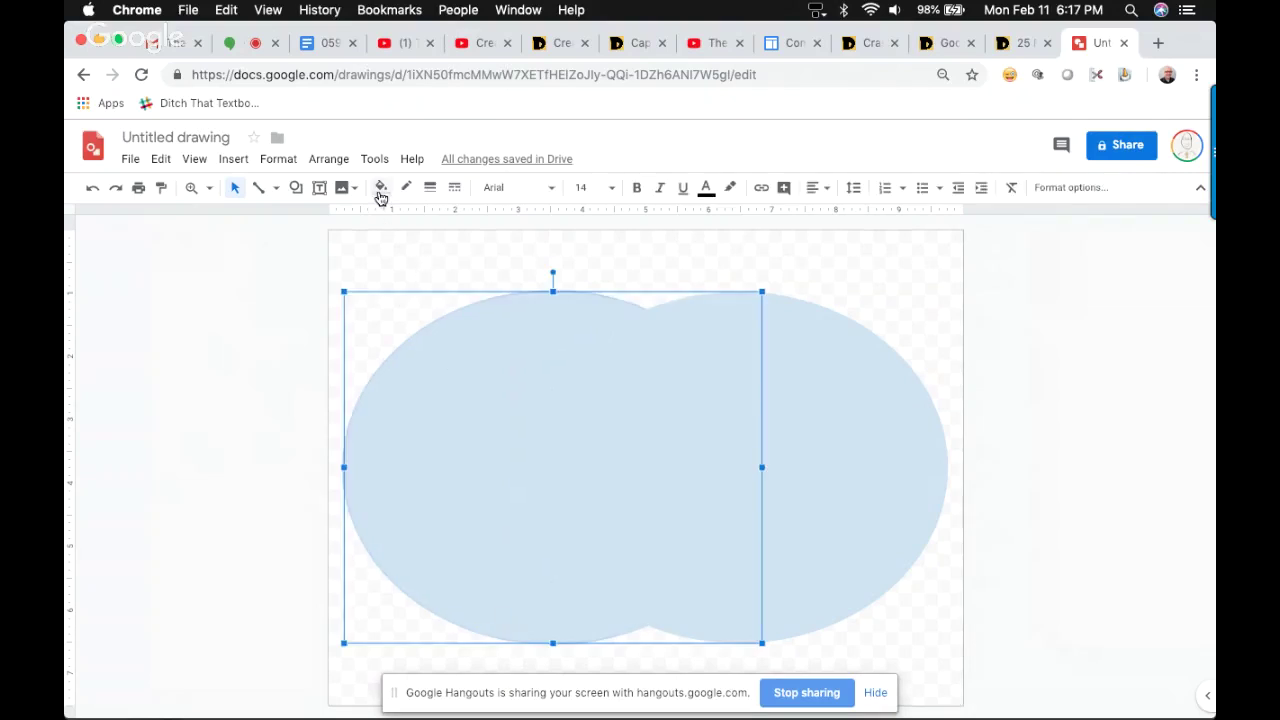
left_click(380, 193)
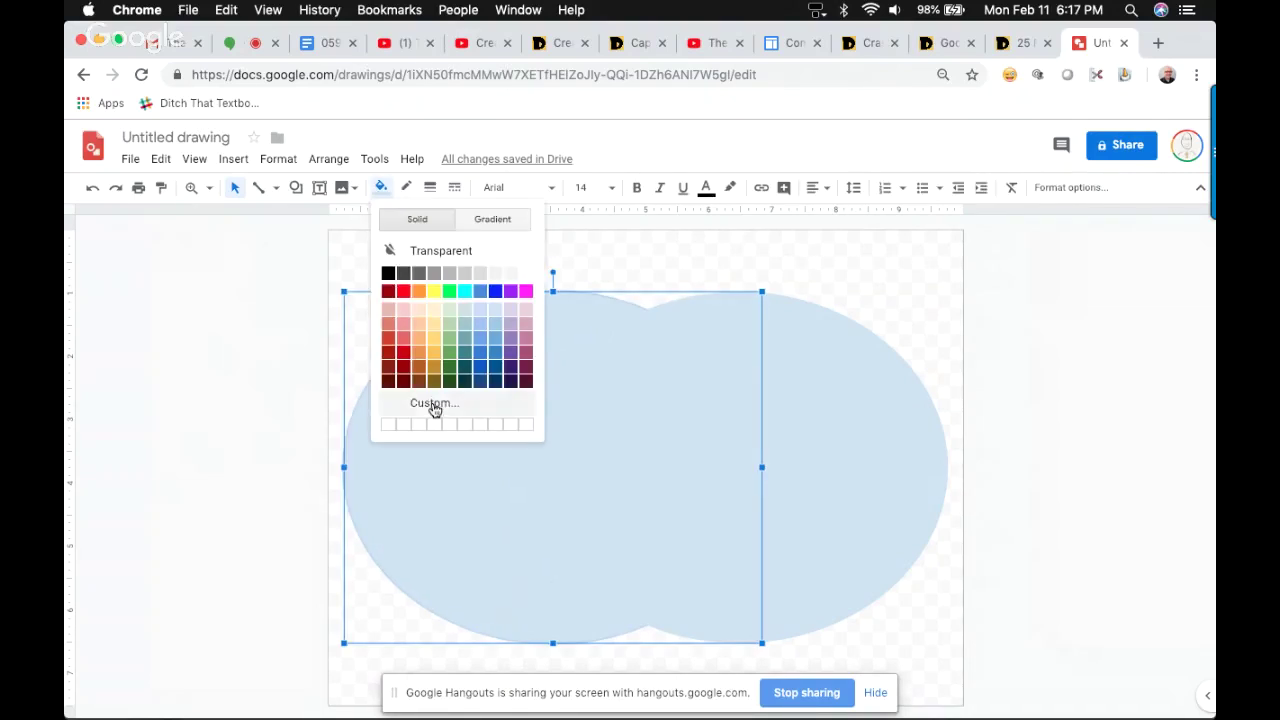
left_click(432, 401)
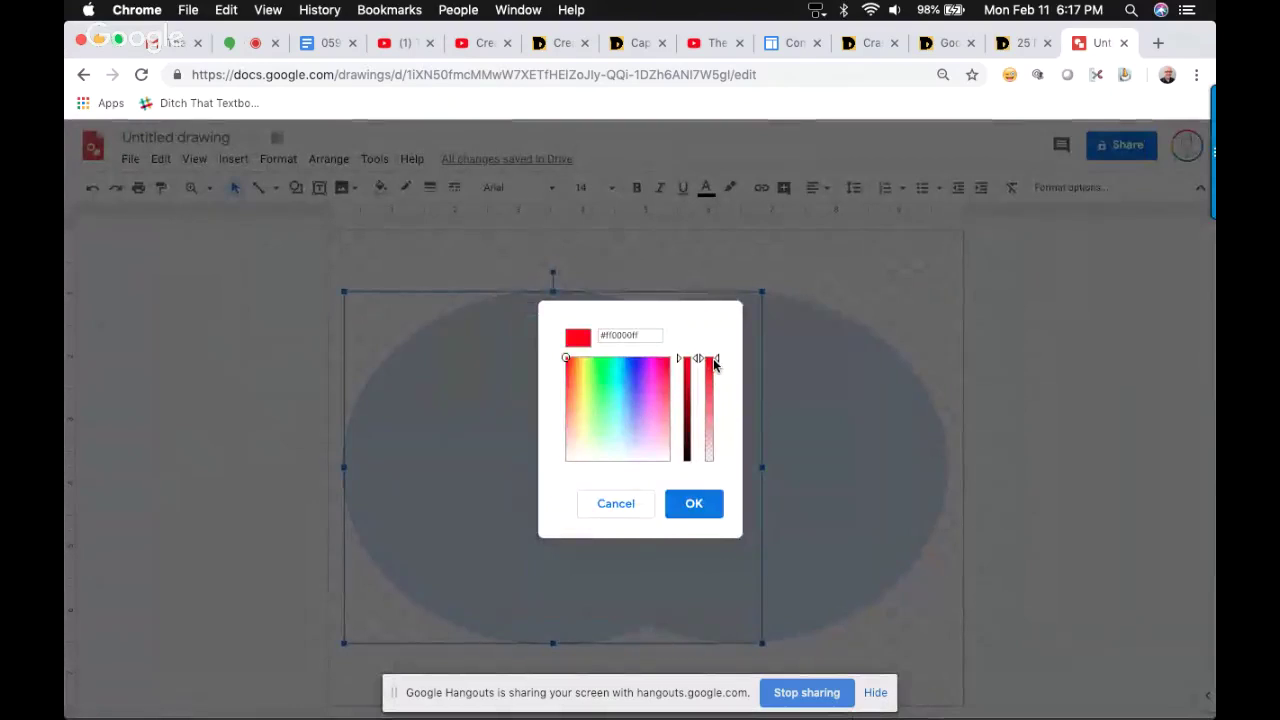
left_click_drag(709, 360, 713, 414)
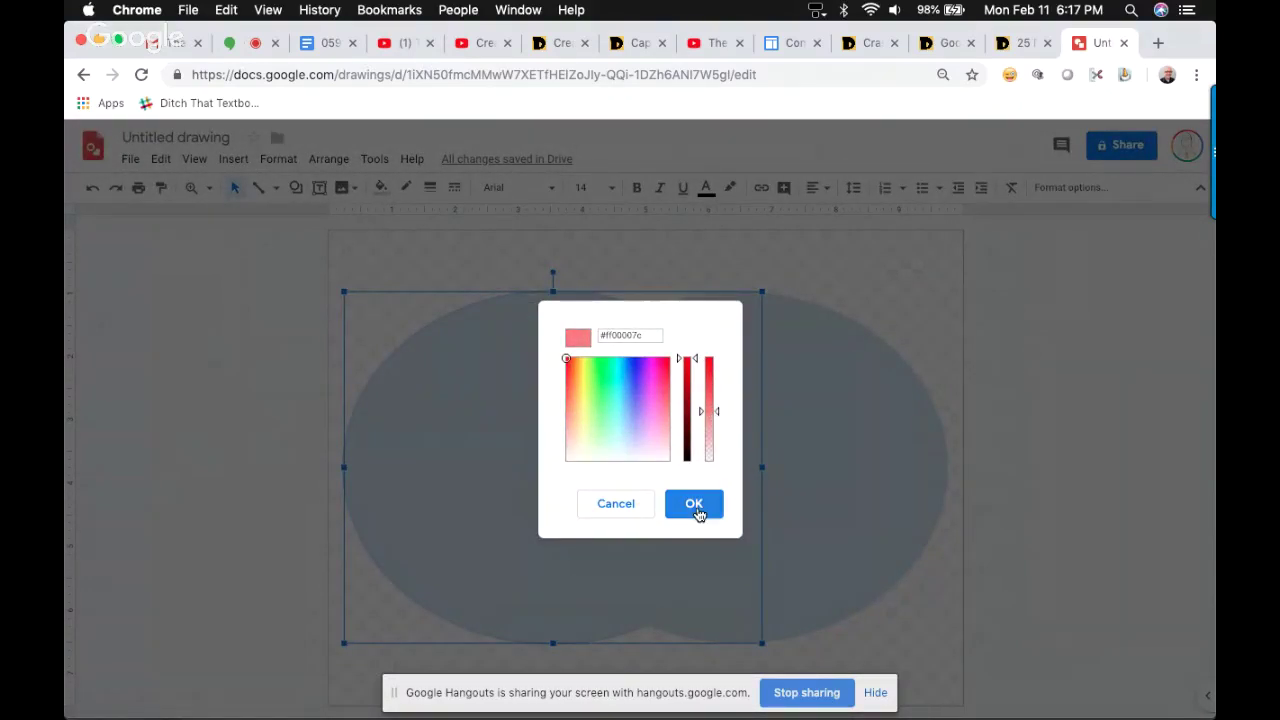
left_click(697, 509)
Fill the right ellipse with the custom half-transparent blue #3e65f37e and shift the ellipse slightly to the right.
left_click(690, 500)
left_click(381, 187)
left_click(442, 408)
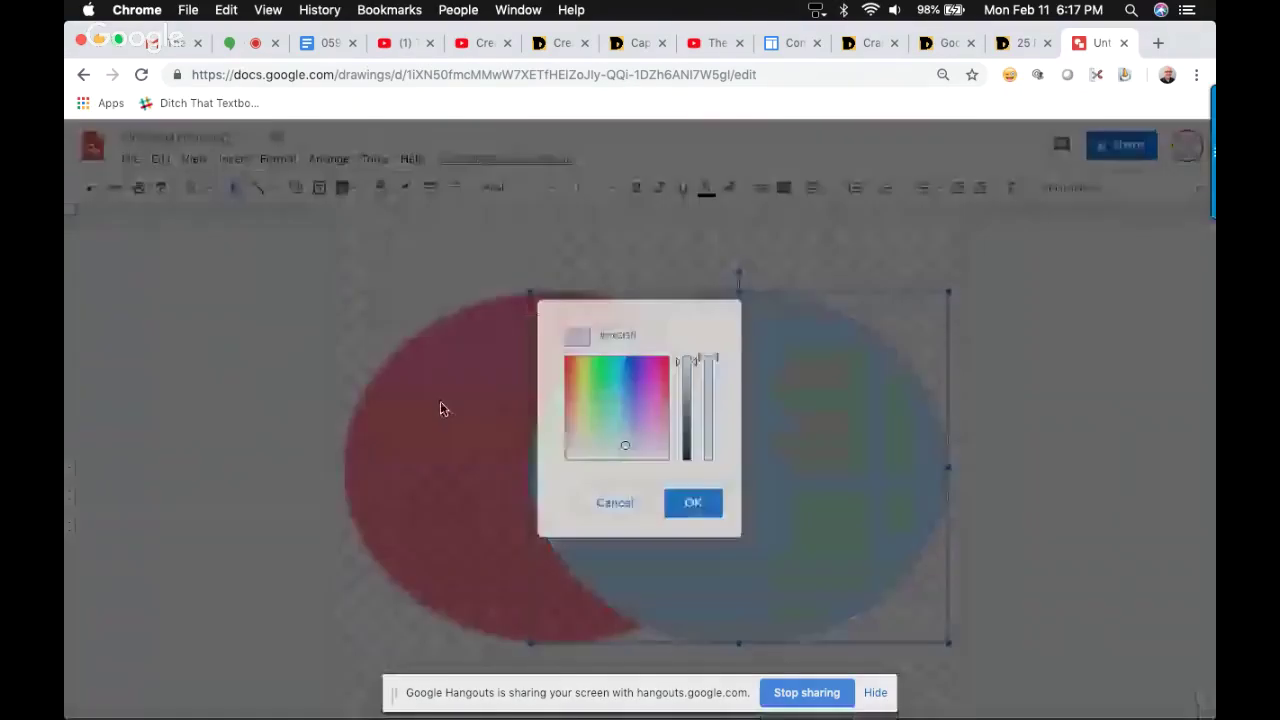
left_click(630, 383)
left_click_drag(714, 360, 715, 413)
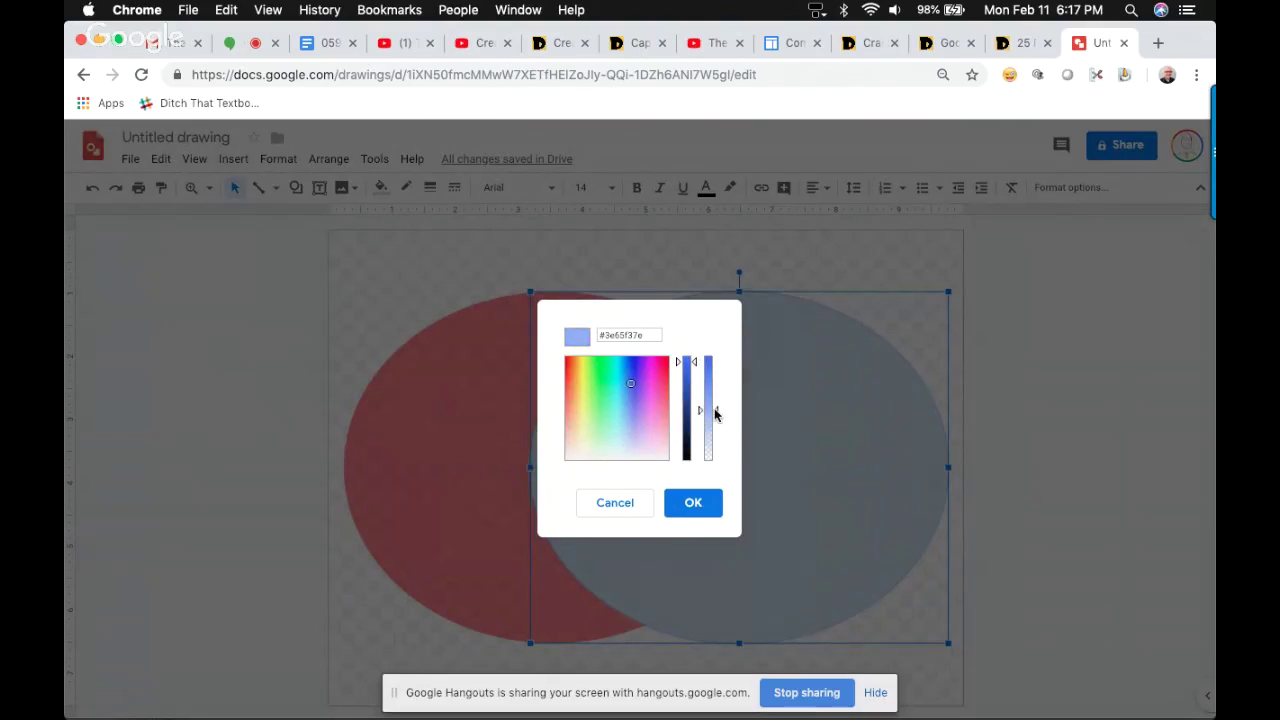
left_click(689, 504)
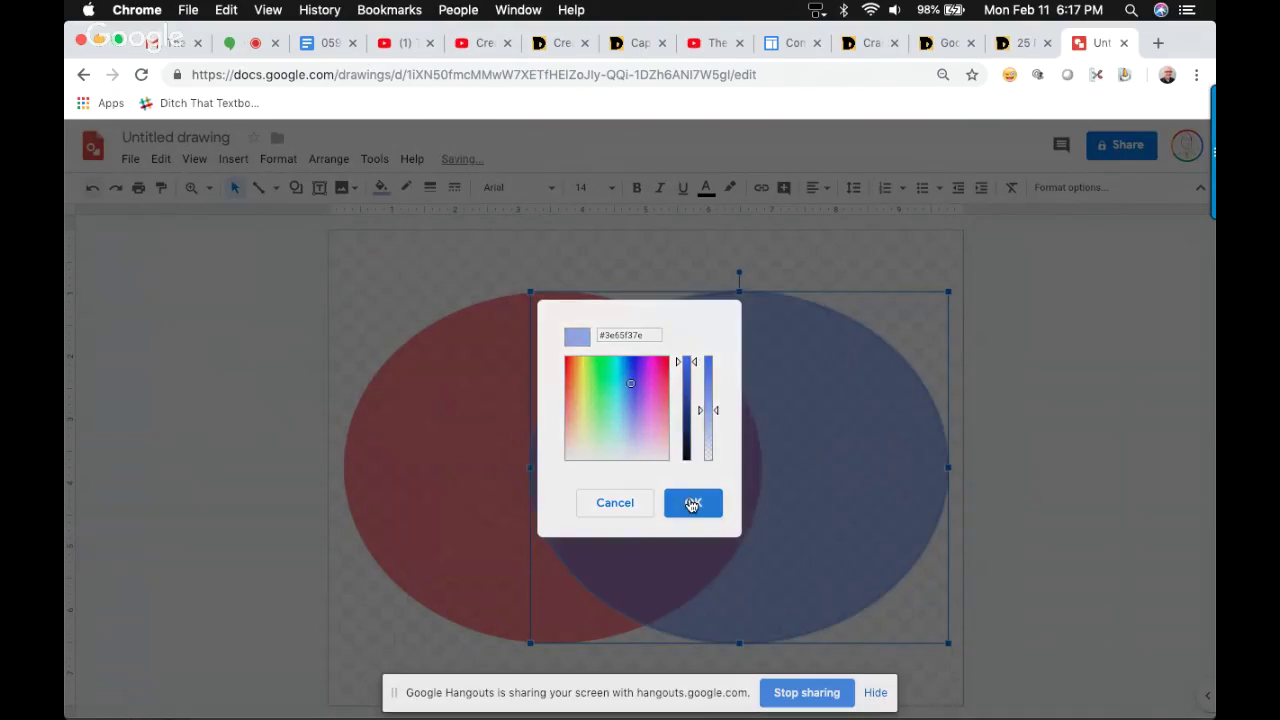
left_click_drag(838, 438, 845, 446)
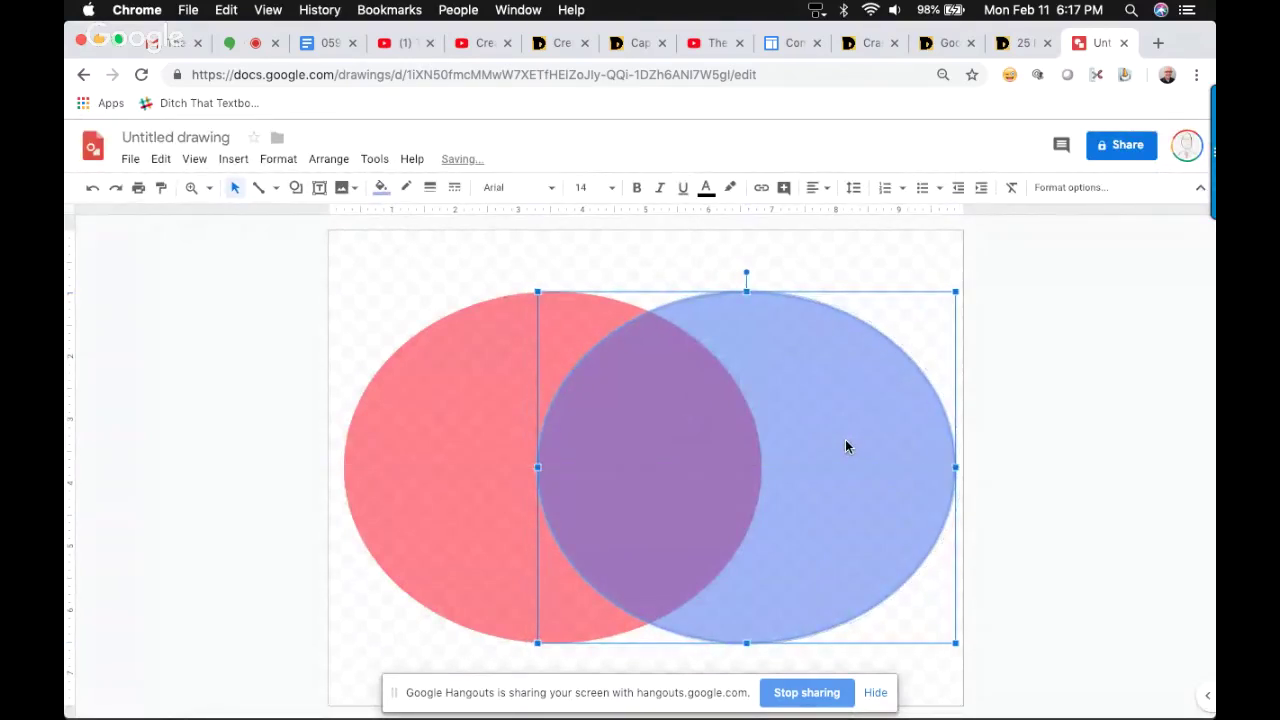
left_click(689, 267)
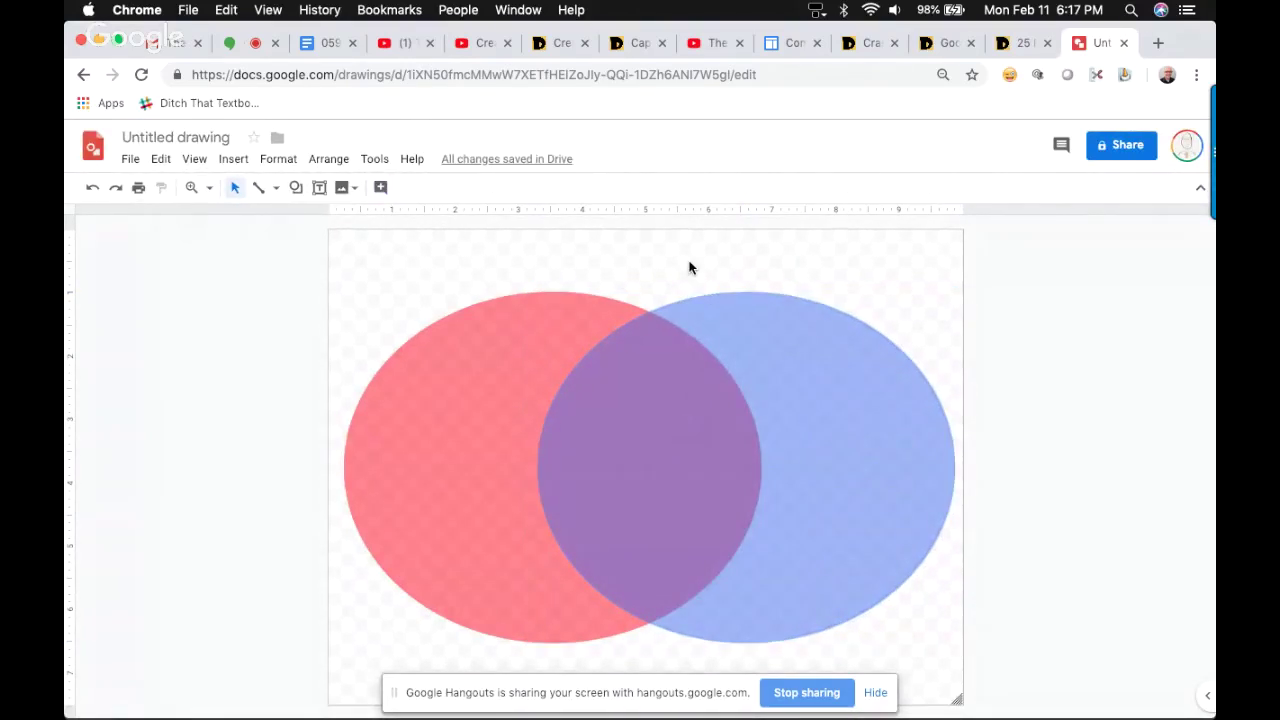
left_click(449, 442)
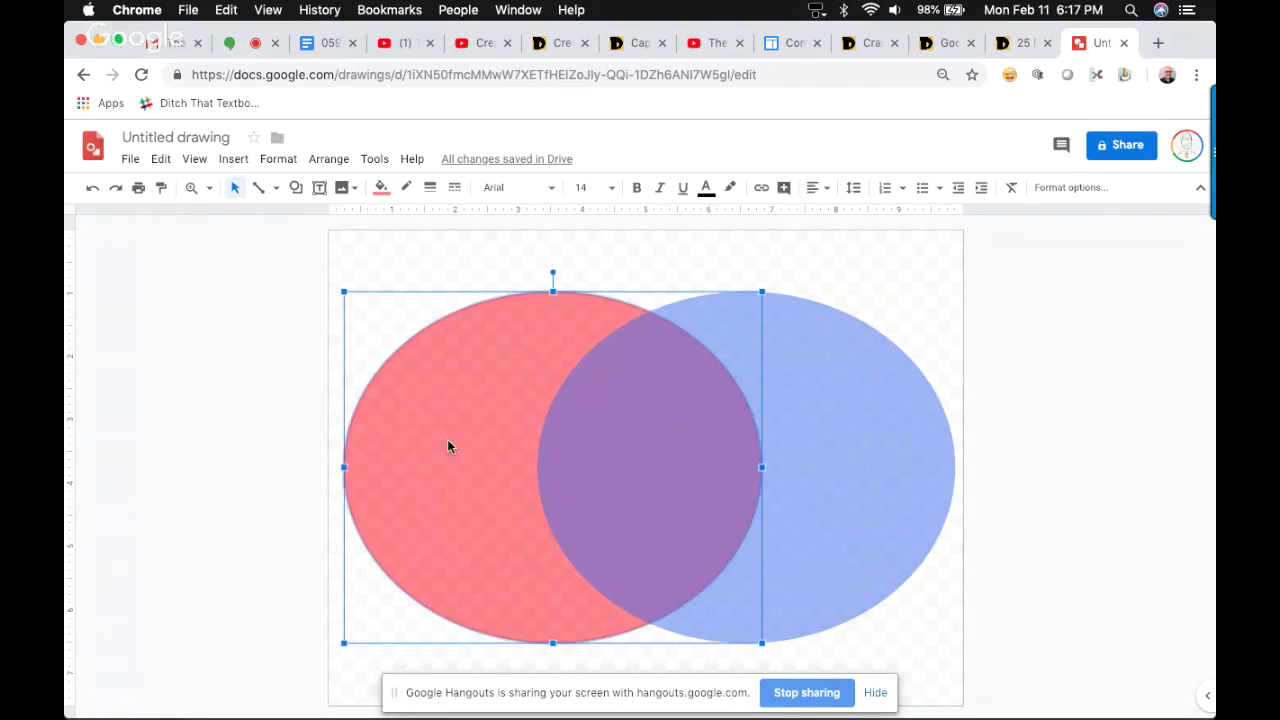
left_click(377, 268)
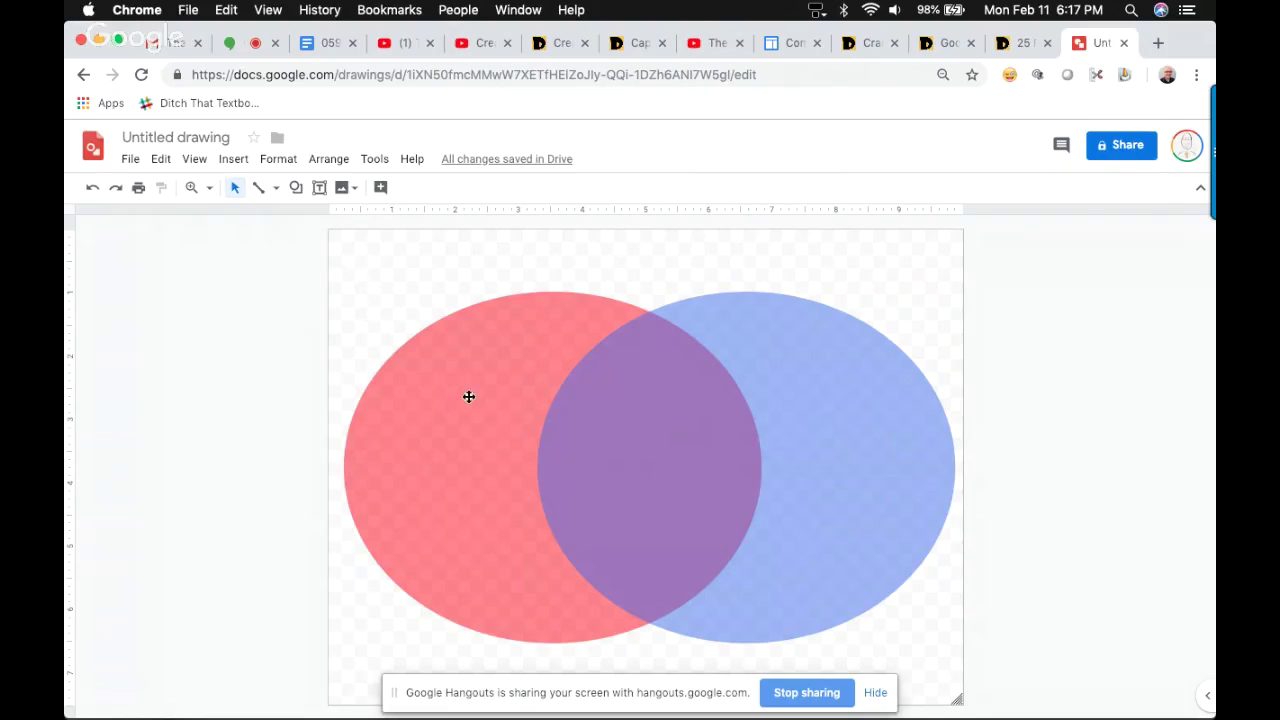
left_click(503, 414)
left_click(798, 379)
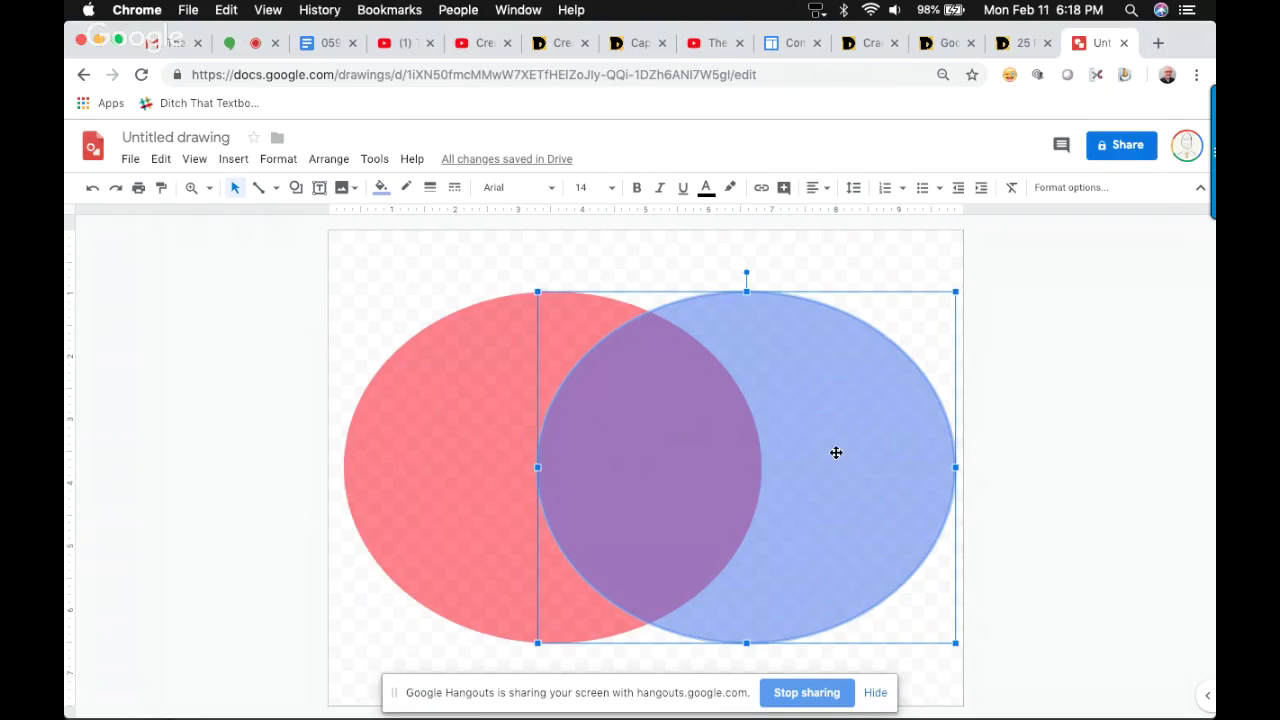
left_click(427, 411)
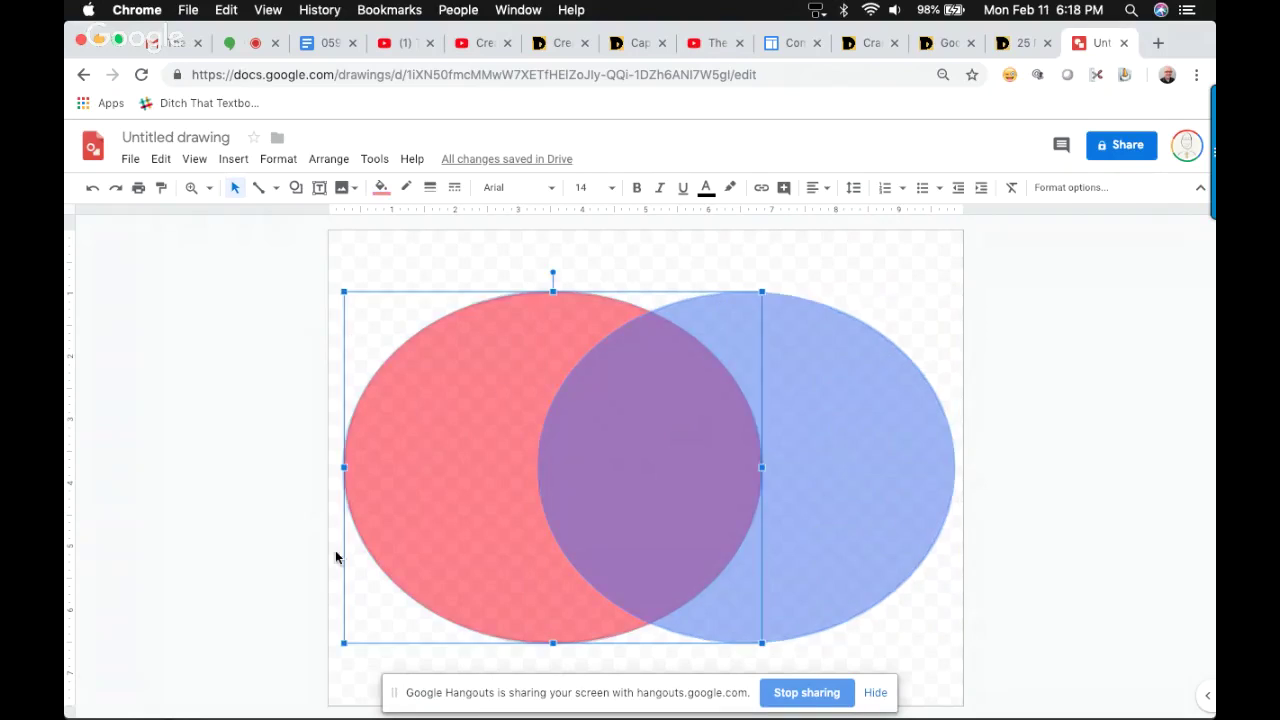
left_click(397, 271)
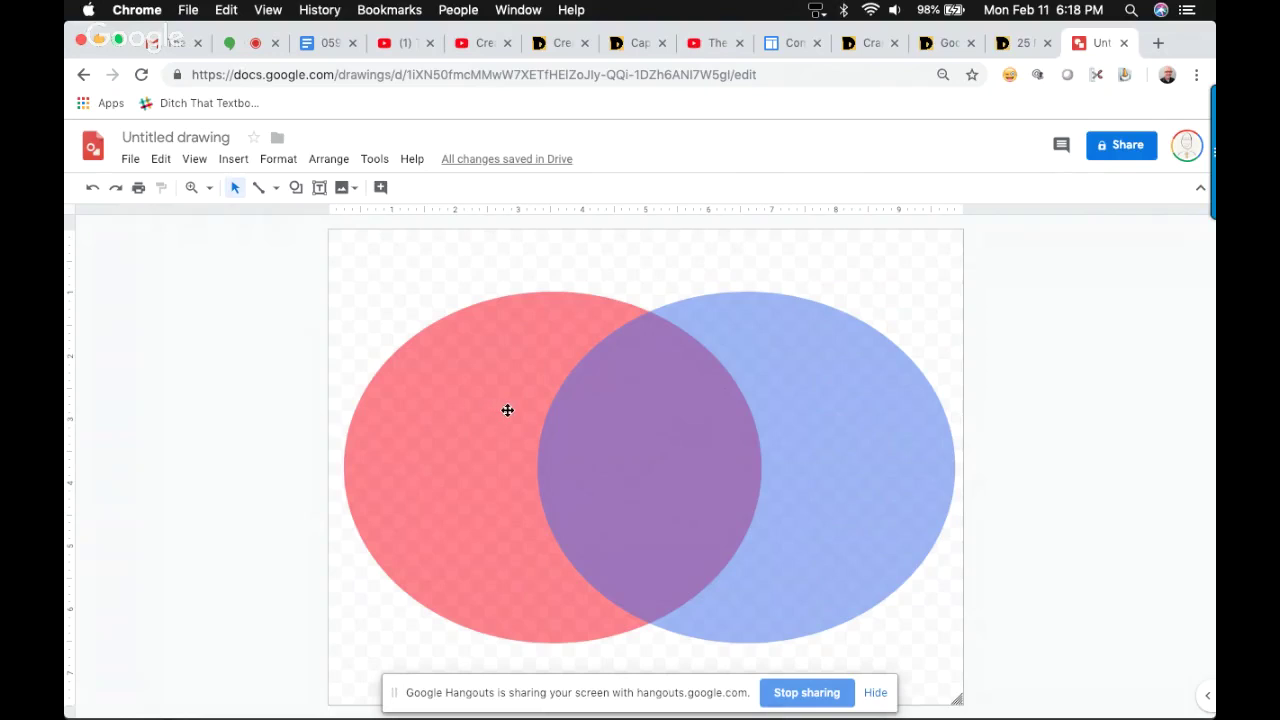
Review the custom fill colour and transparency settings of the blue ellipse.
mouse_move(781, 415)
left_mouse_down()
mouse_move(871, 417)
mouse_move(966, 357)
mouse_move(811, 457)
mouse_move(763, 437)
mouse_move(781, 419)
mouse_move(800, 429)
left_mouse_up()
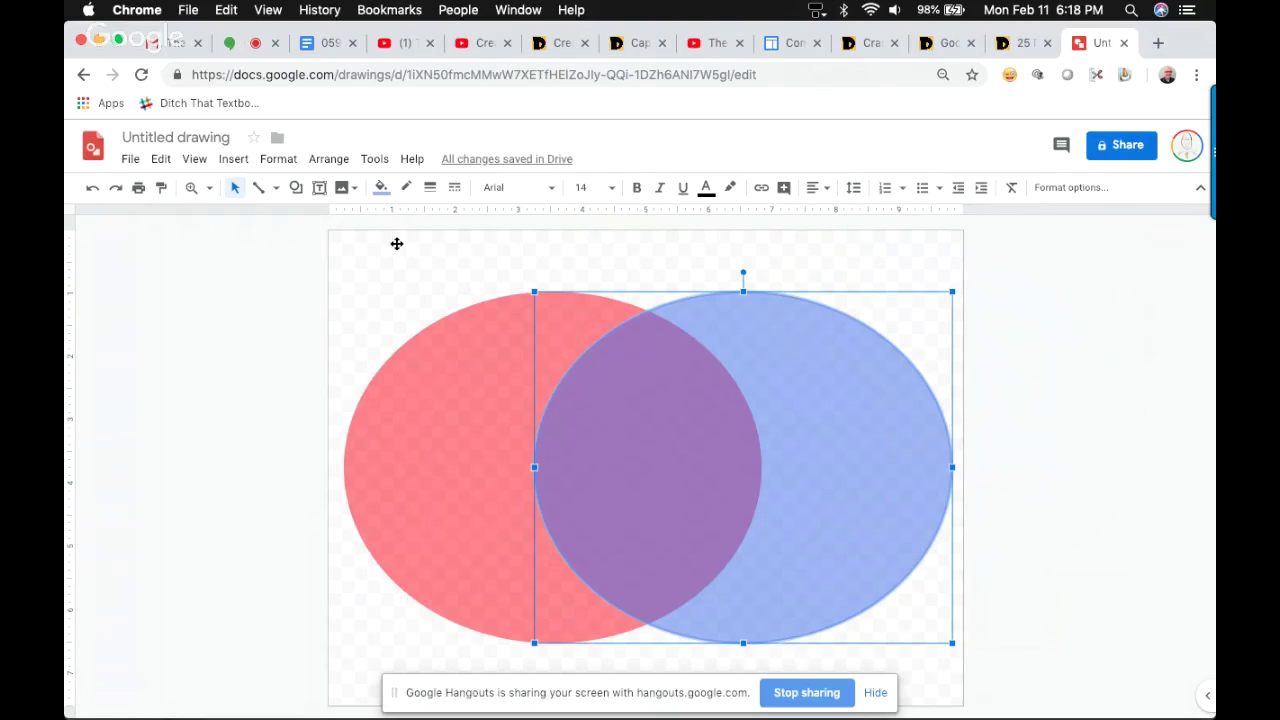
left_click(381, 190)
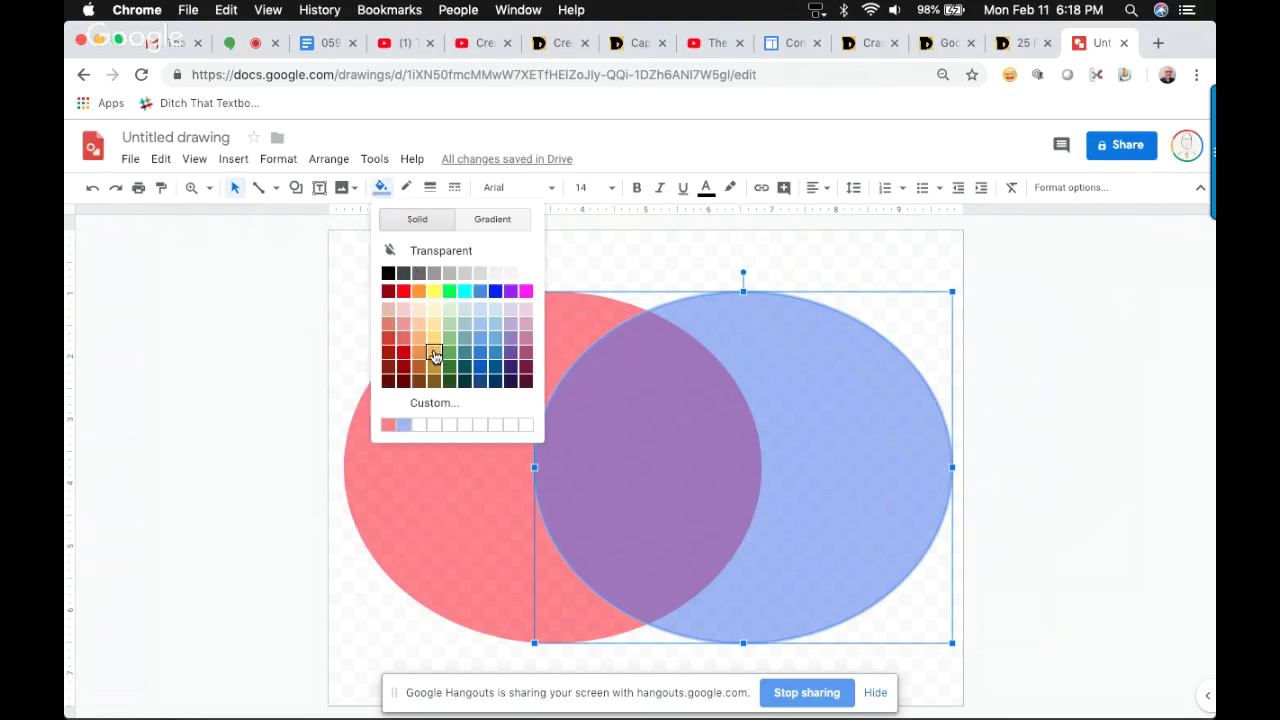
left_click(433, 404)
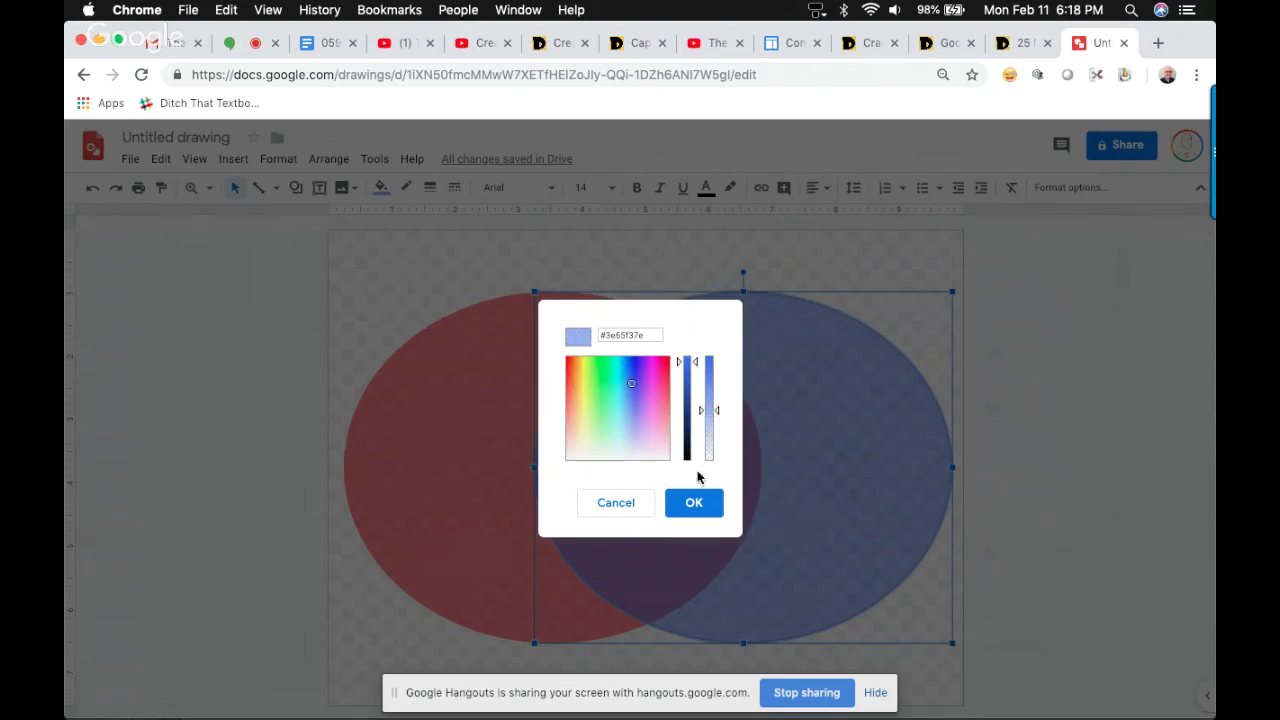
left_click(692, 506)
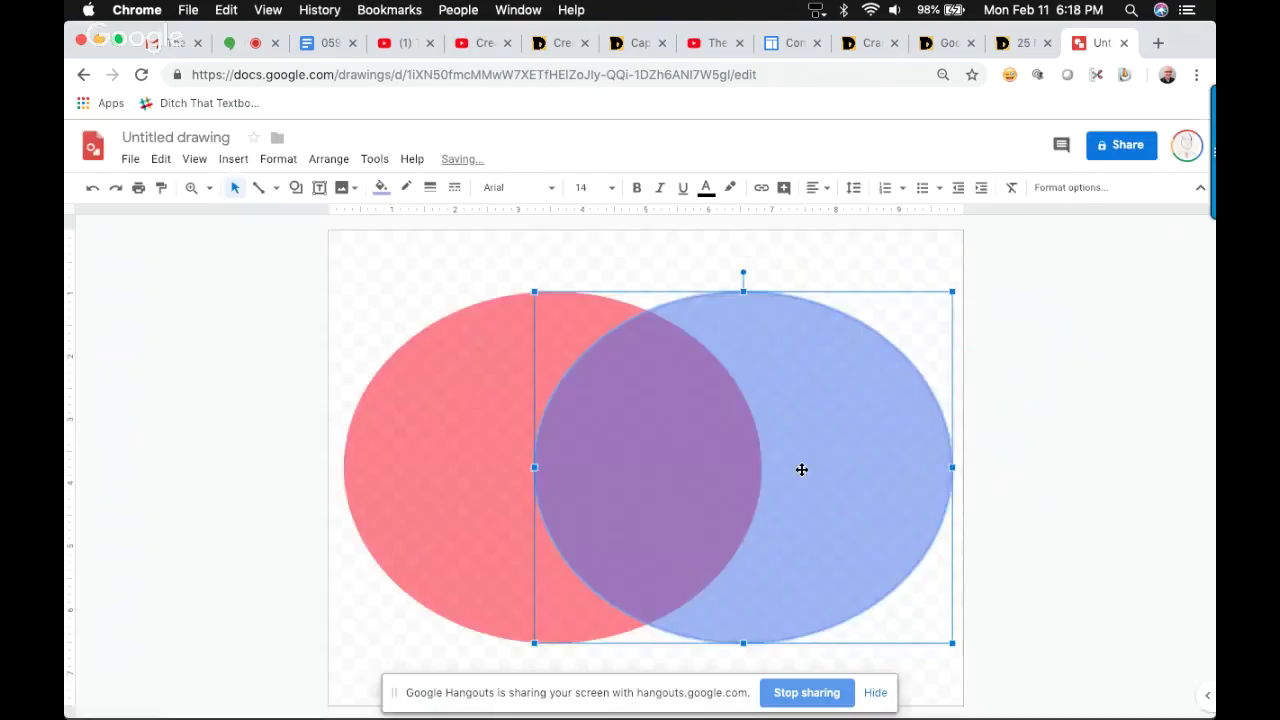
Nudge the blue ellipse slightly to the right.
left_click(721, 455)
mouse_move(802, 455)
left_mouse_down()
mouse_move(932, 437)
mouse_move(770, 450)
mouse_move(800, 451)
left_mouse_up()
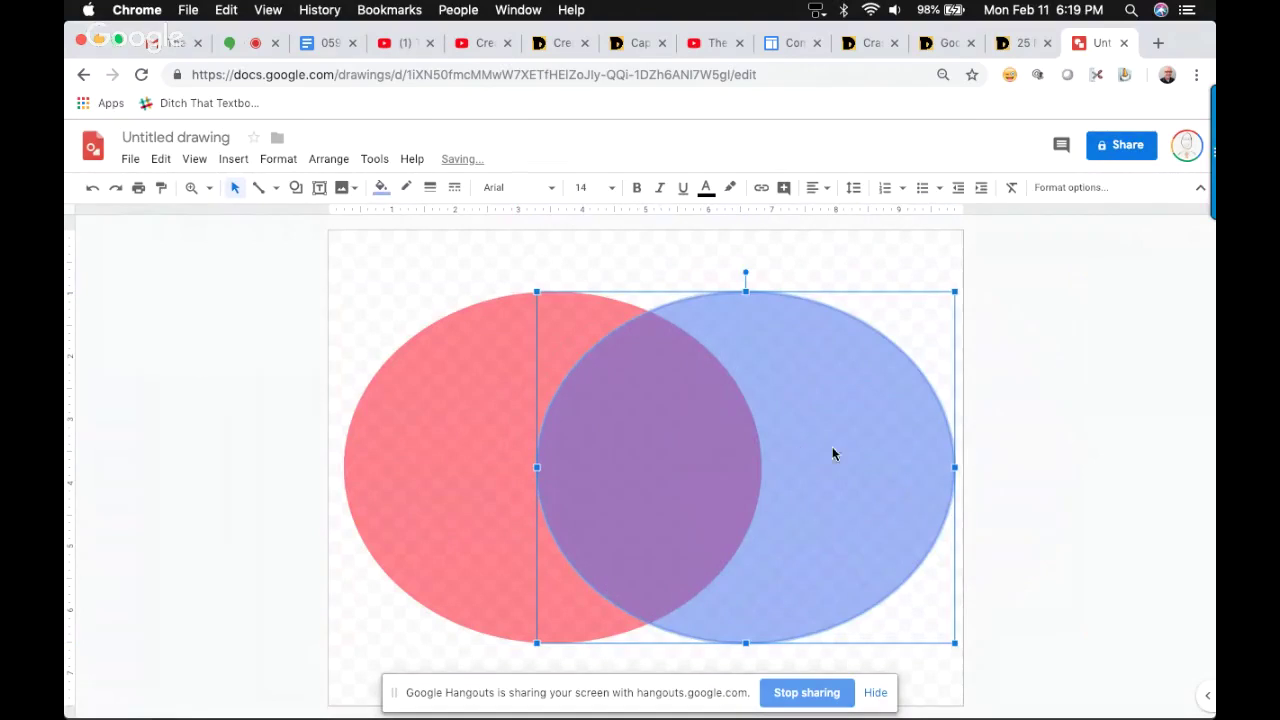
left_click(1010, 437)
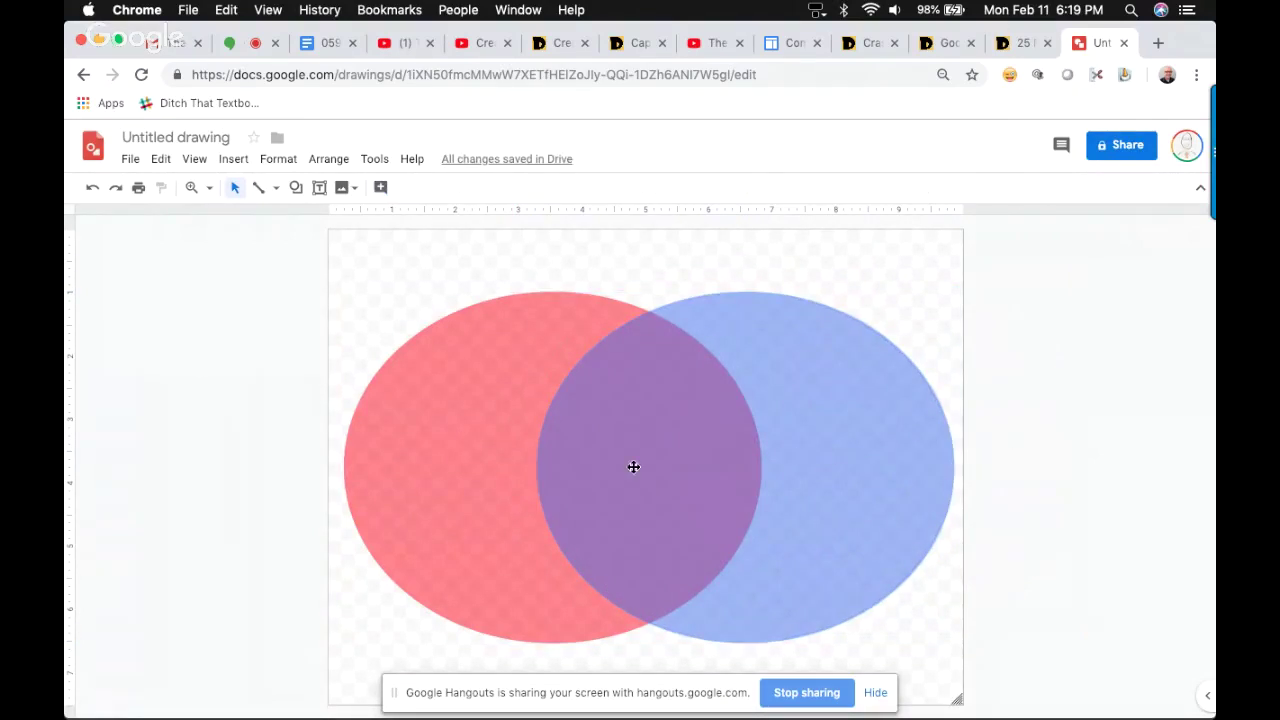
Add a text box inside the red area reading "Here is the text for the red".
left_click(319, 189)
left_click_drag(385, 386, 527, 550)
type("Here is the res")
type("t for the red")
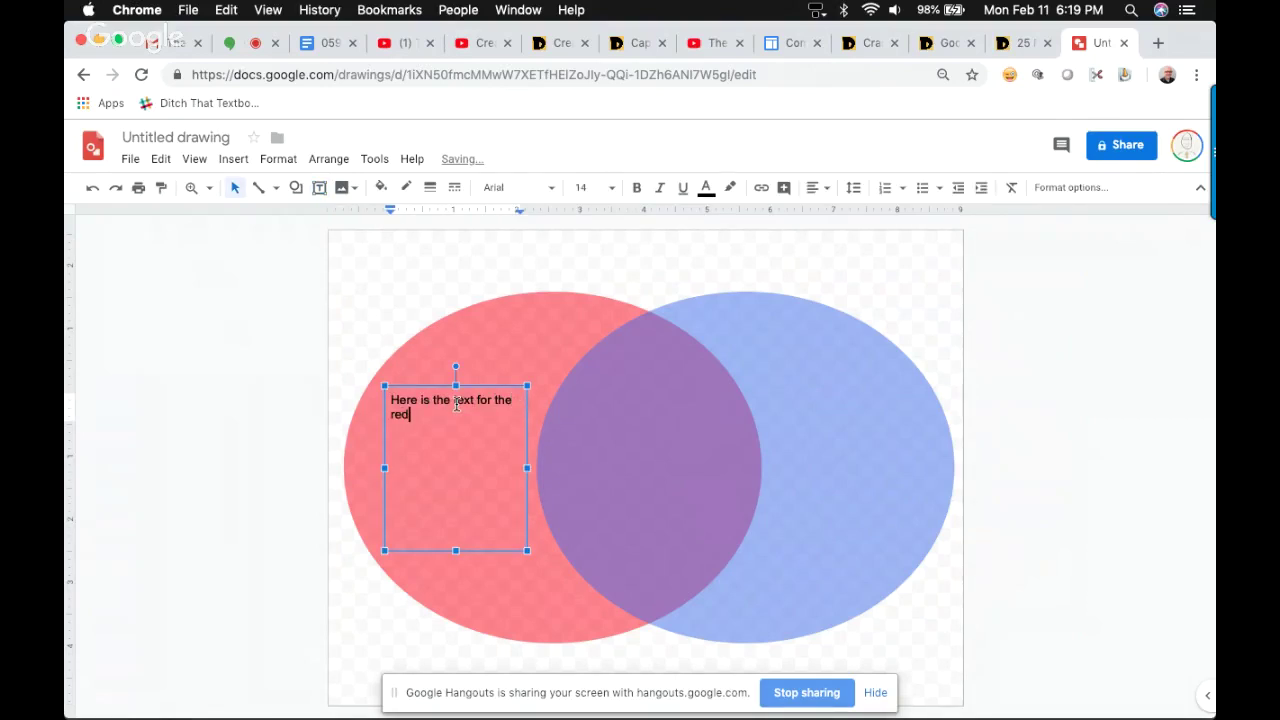
Duplicate the red area's text box into the purple overlap and change its last word to "purple".
left_click(456, 383)
key("ctrl+d")
left_click_drag(483, 398, 663, 385)
left_click(643, 399)
double_click(592, 413)
type("purple")
Duplicate the purple area's text box into the blue area and change its last word to "blue".
left_click(646, 384)
key("ctrl+d")
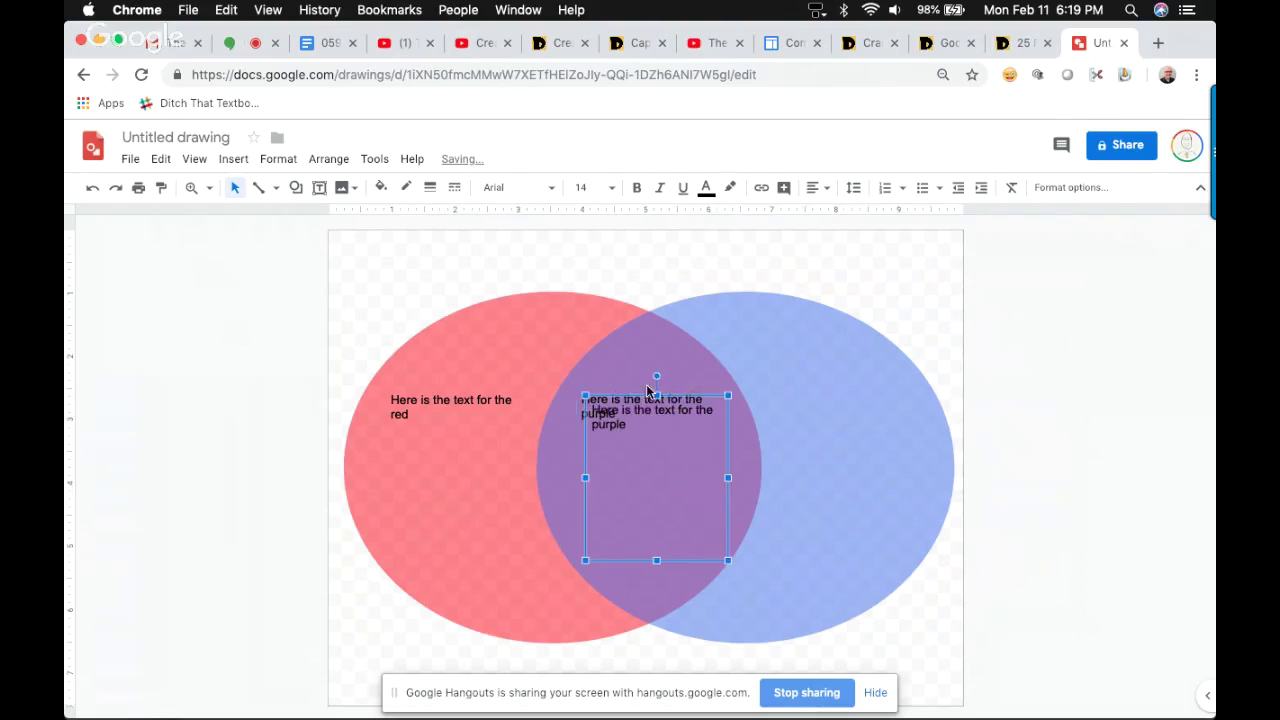
left_click_drag(677, 397, 865, 380)
left_click(794, 410)
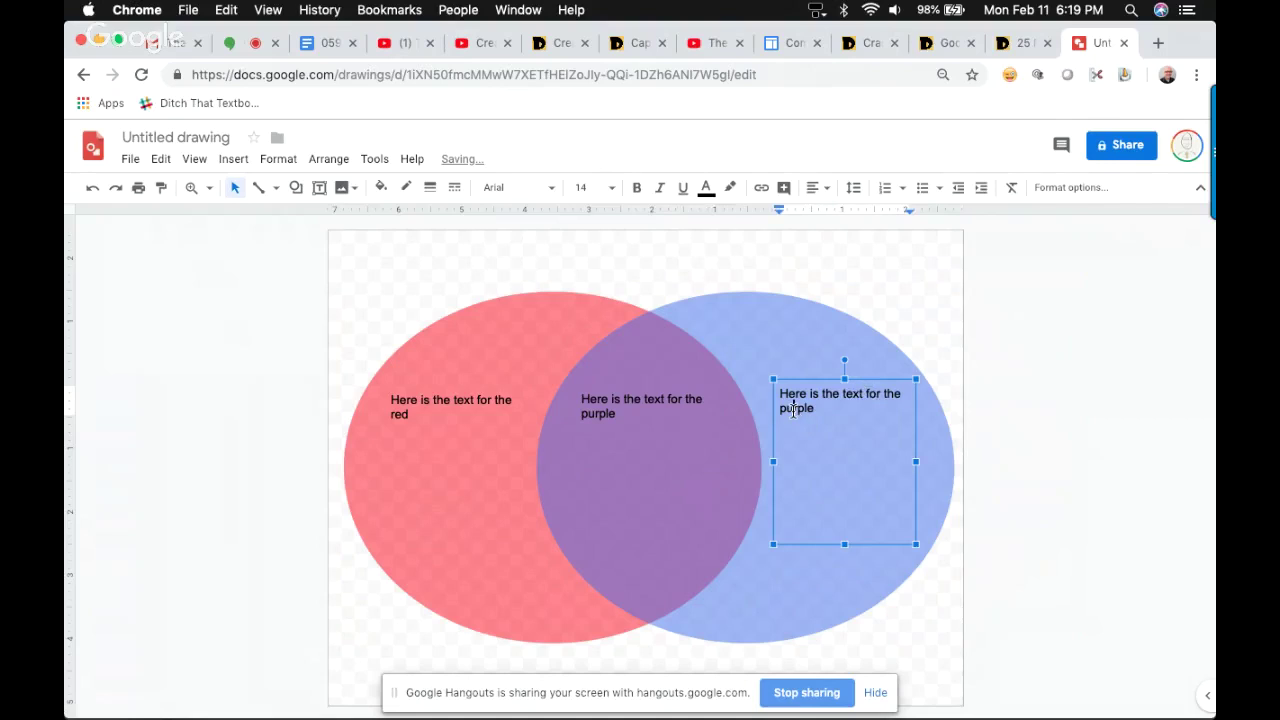
double_click(794, 410)
type("blue")
left_click(1060, 413)
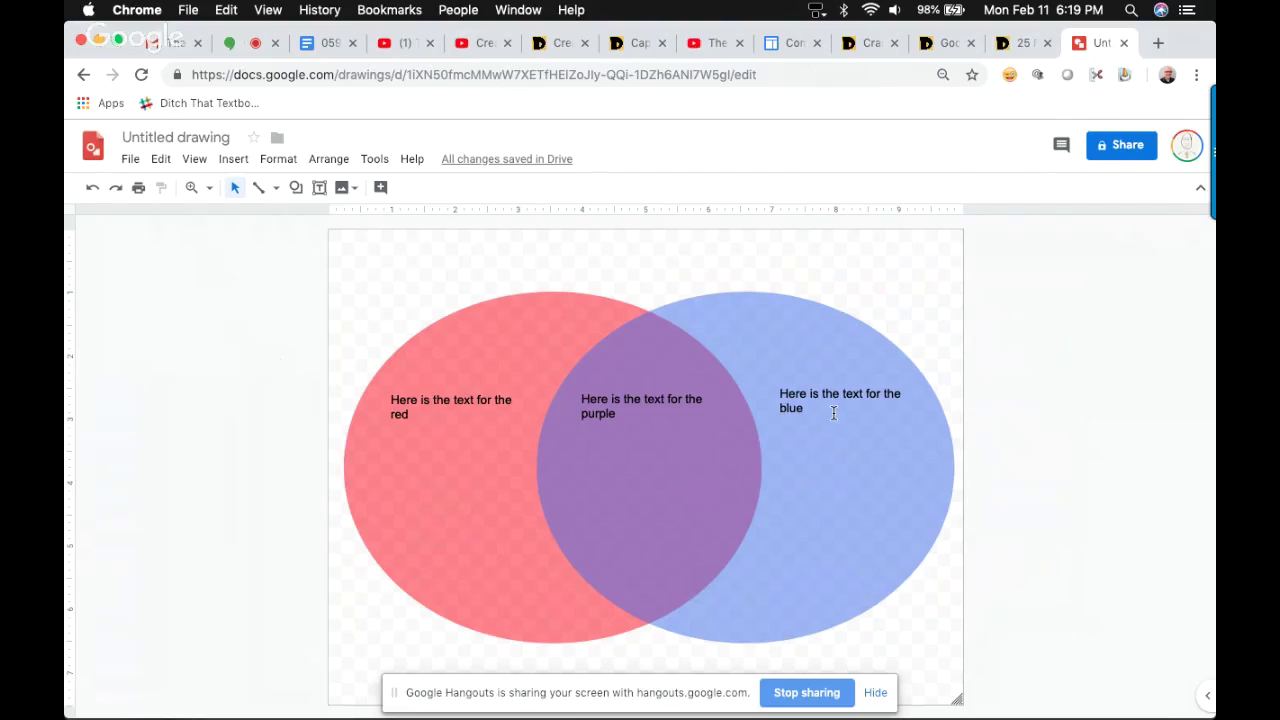
Switch to the Ditch That Textbook article on 25 free Google Drawings graphic organizers and dismiss its e-book popup.
left_click(1009, 41)
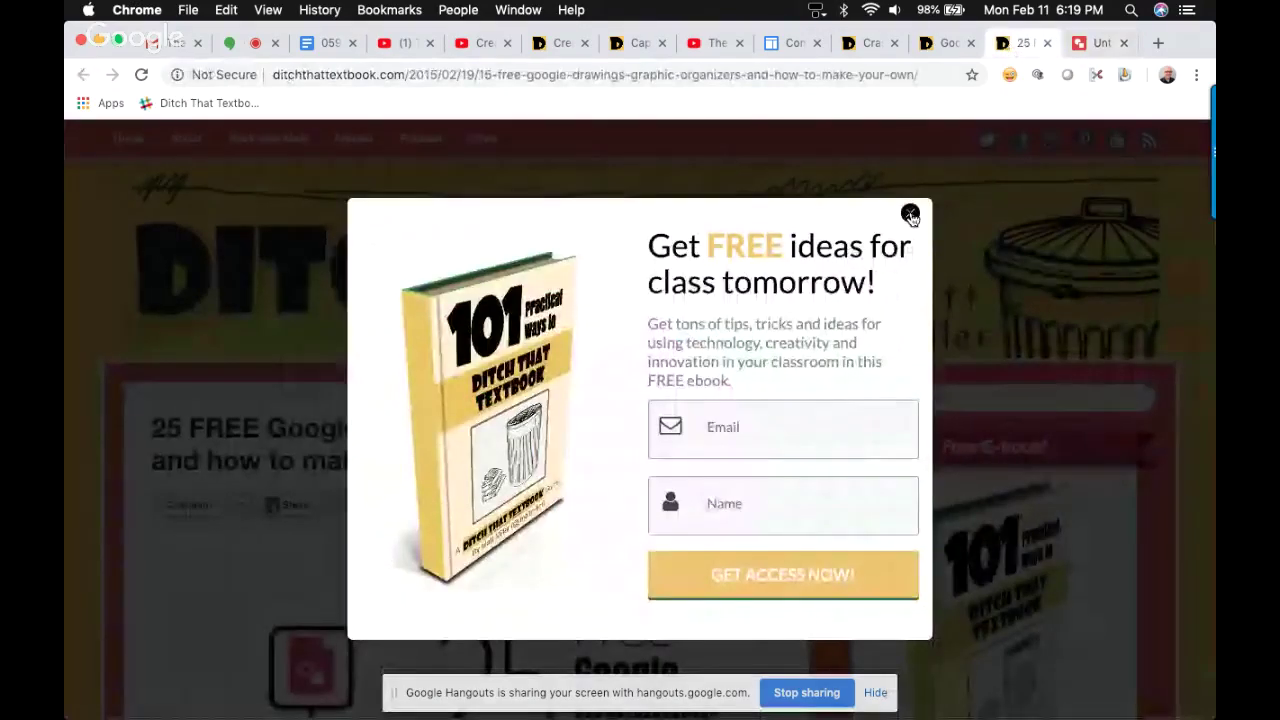
left_click(911, 219)
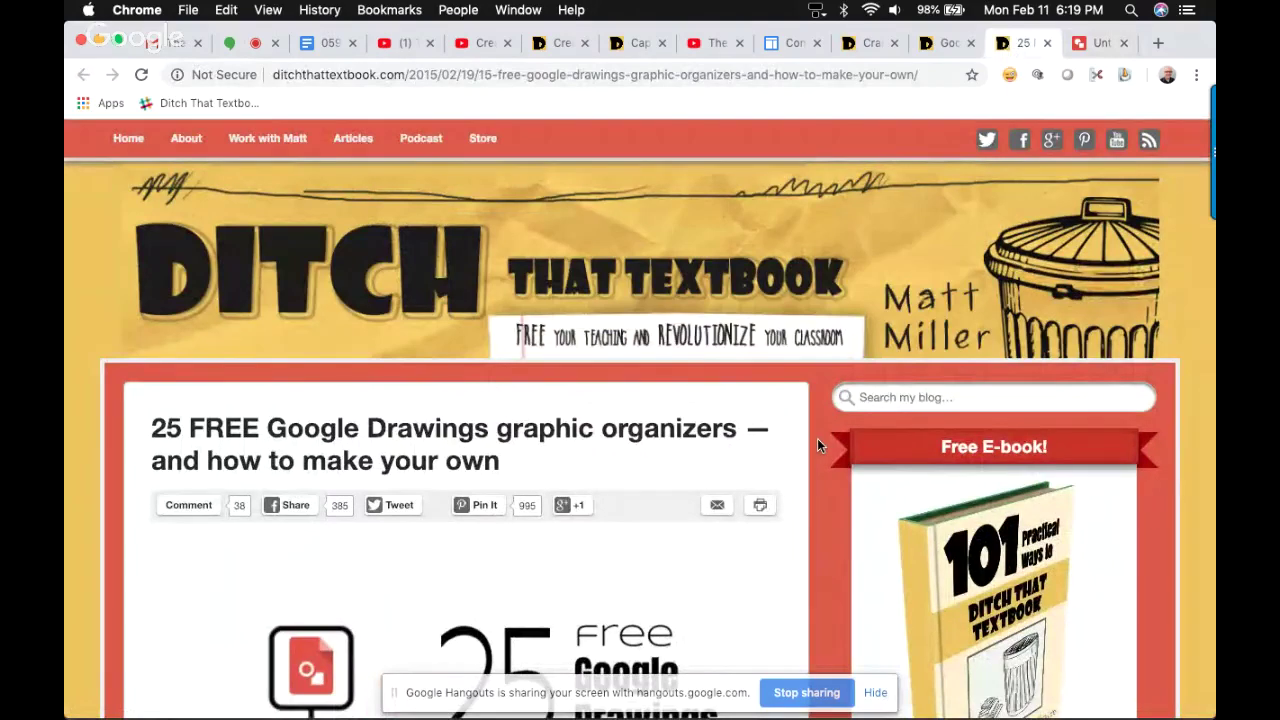
Read the article's introduction and its tips for distributing graphic organizers to students.
scroll(818, 445, "down", 5)
scroll(817, 445, "down", 1)
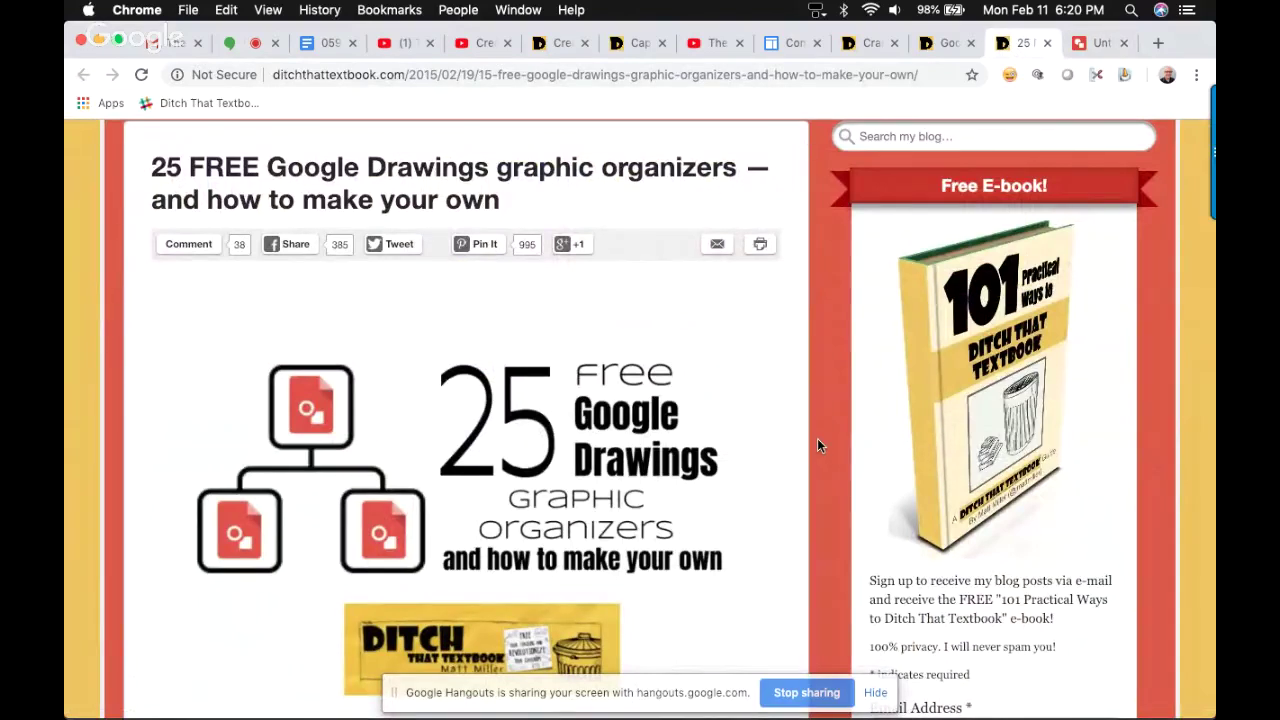
scroll(817, 445, "down", 1)
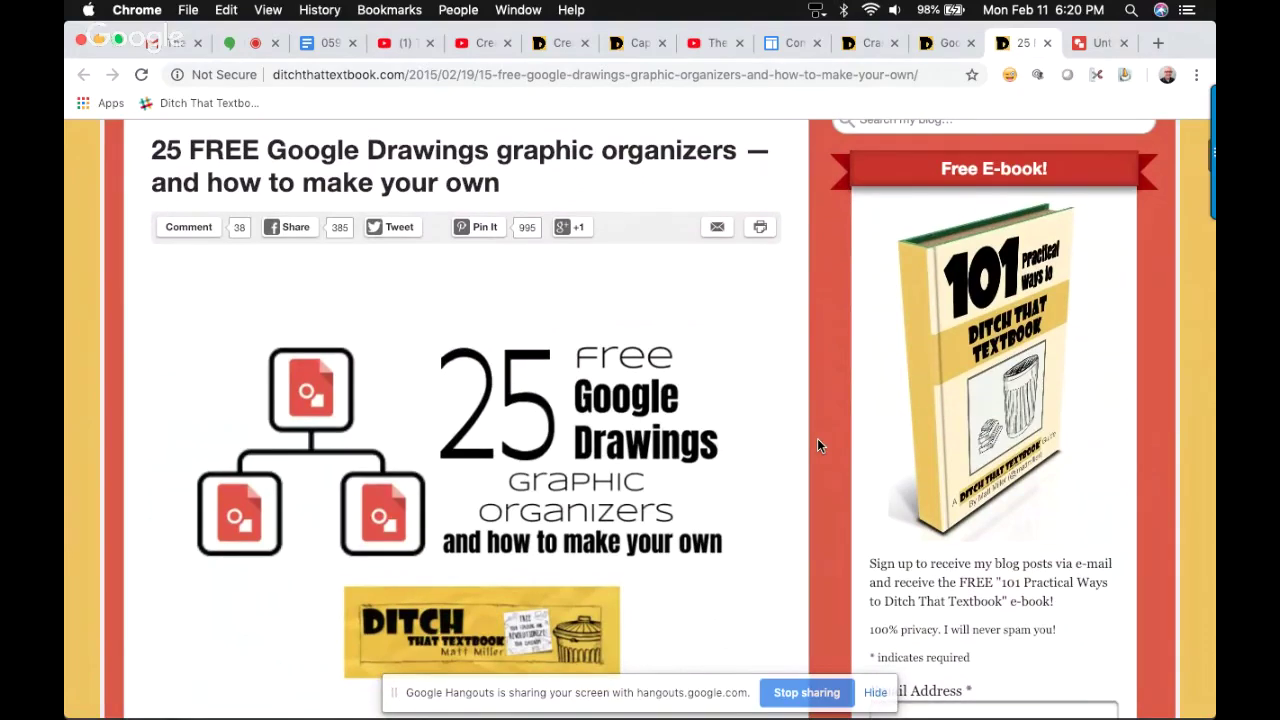
scroll(817, 445, "down", 10)
scroll(817, 445, "down", 2)
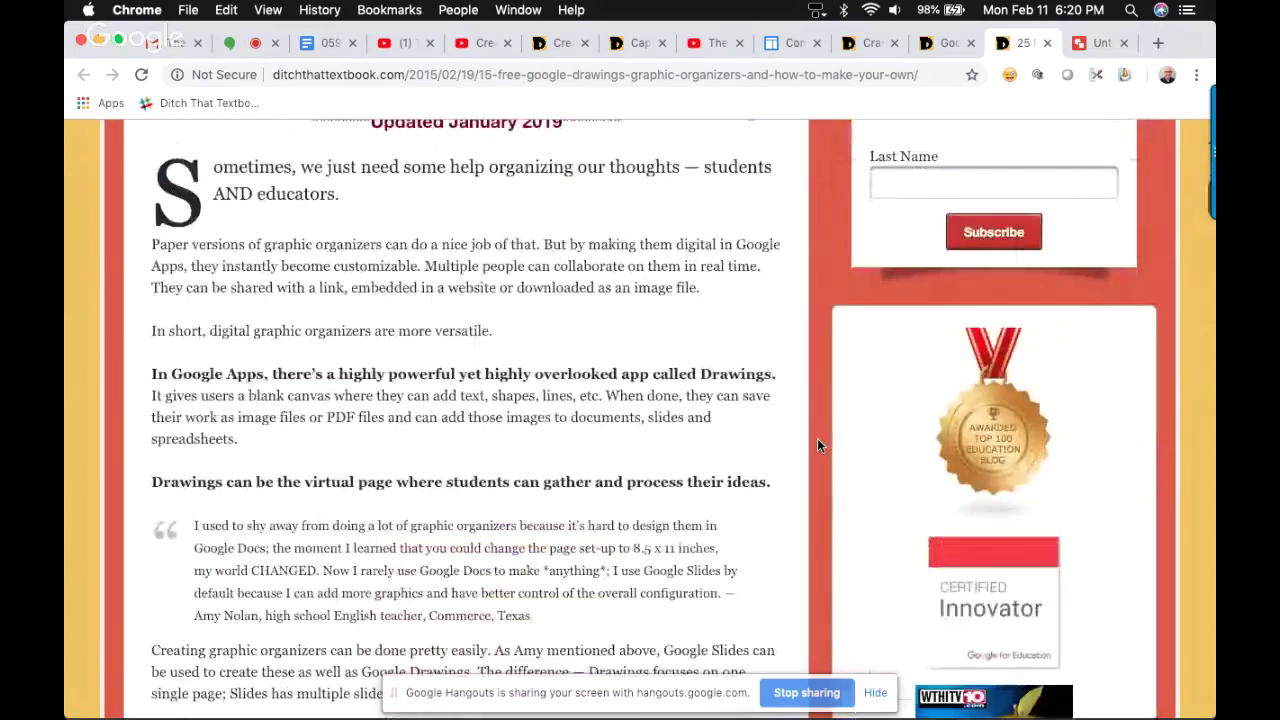
scroll(817, 445, "down", 12)
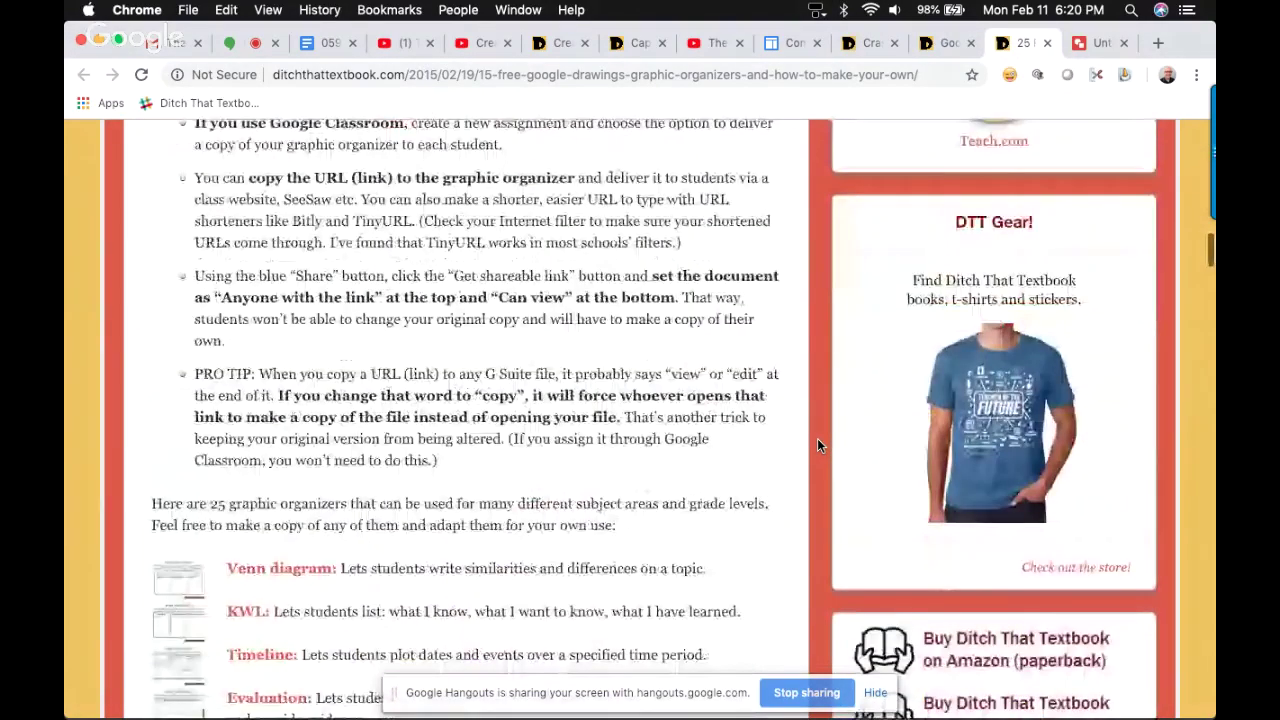
scroll(817, 445, "up", 4)
scroll(817, 445, "up", 4)
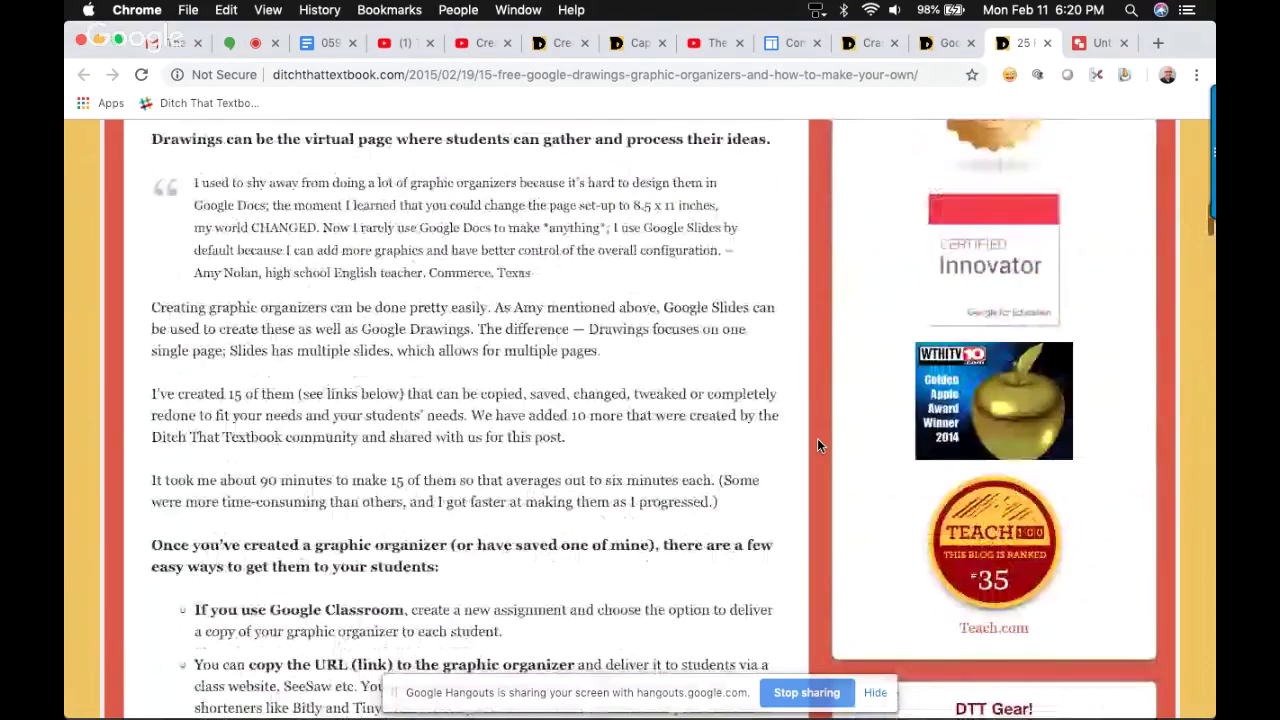
scroll(817, 445, "down", 5)
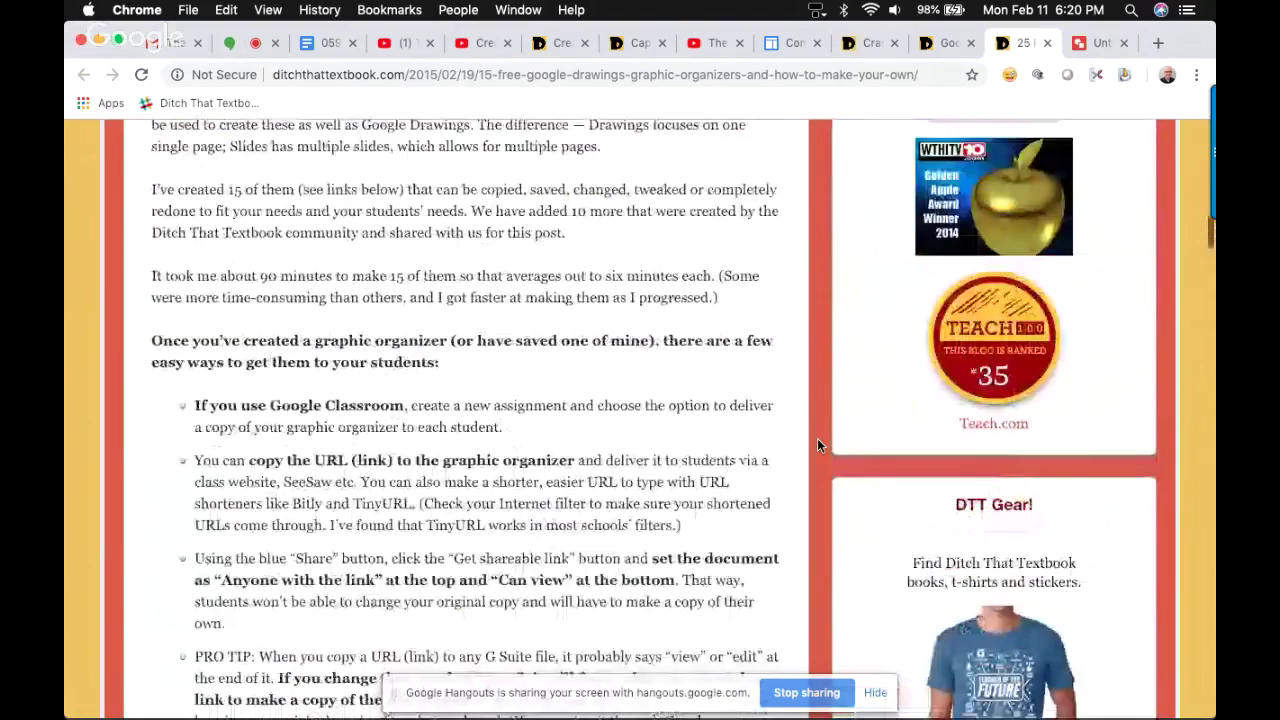
scroll(817, 445, "down", 3)
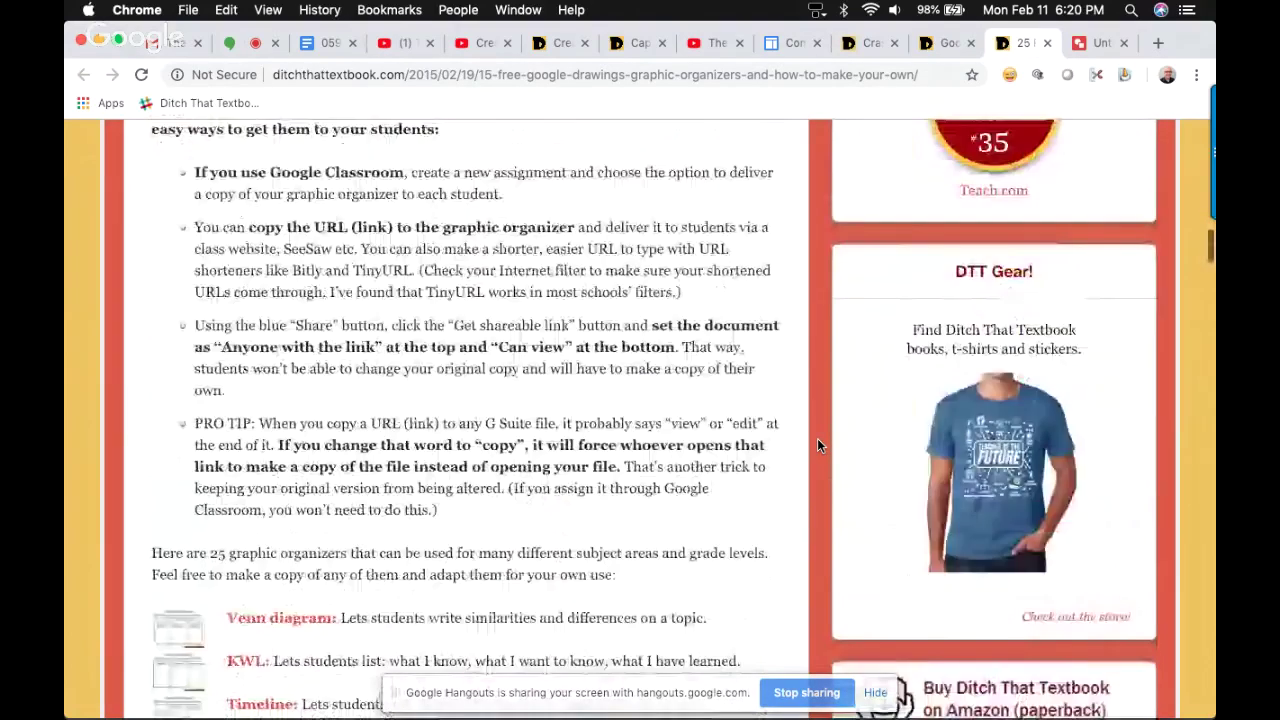
scroll(817, 445, "down", 6)
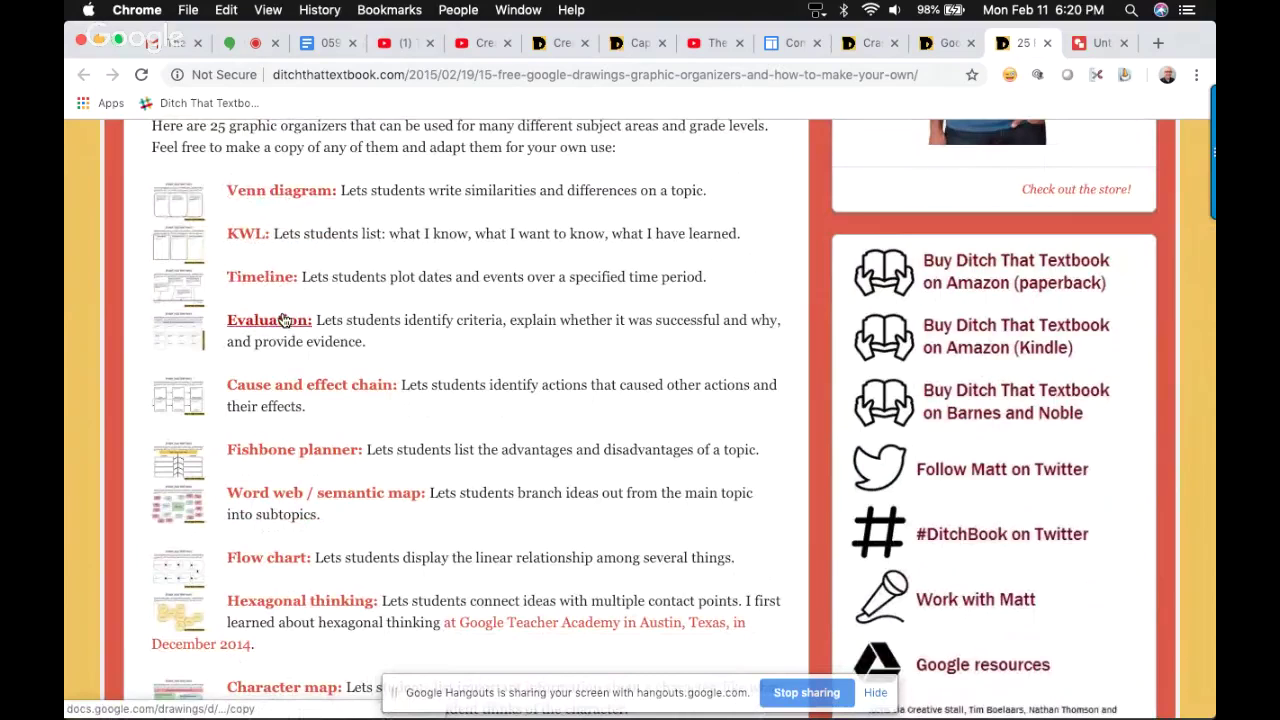
Browse the article's list of ready-made graphic organizers through to the bonus shared folder link.
scroll(361, 343, "down", 2)
scroll(361, 343, "down", 9)
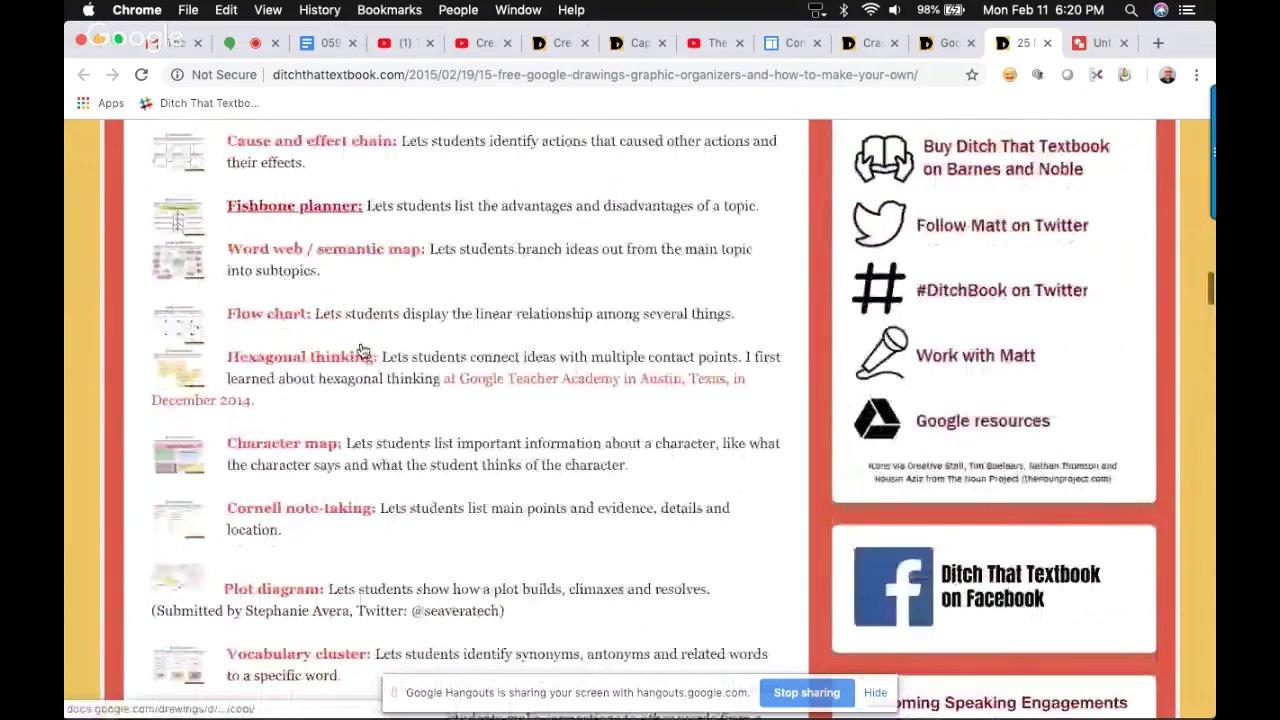
scroll(343, 345, "down", 8)
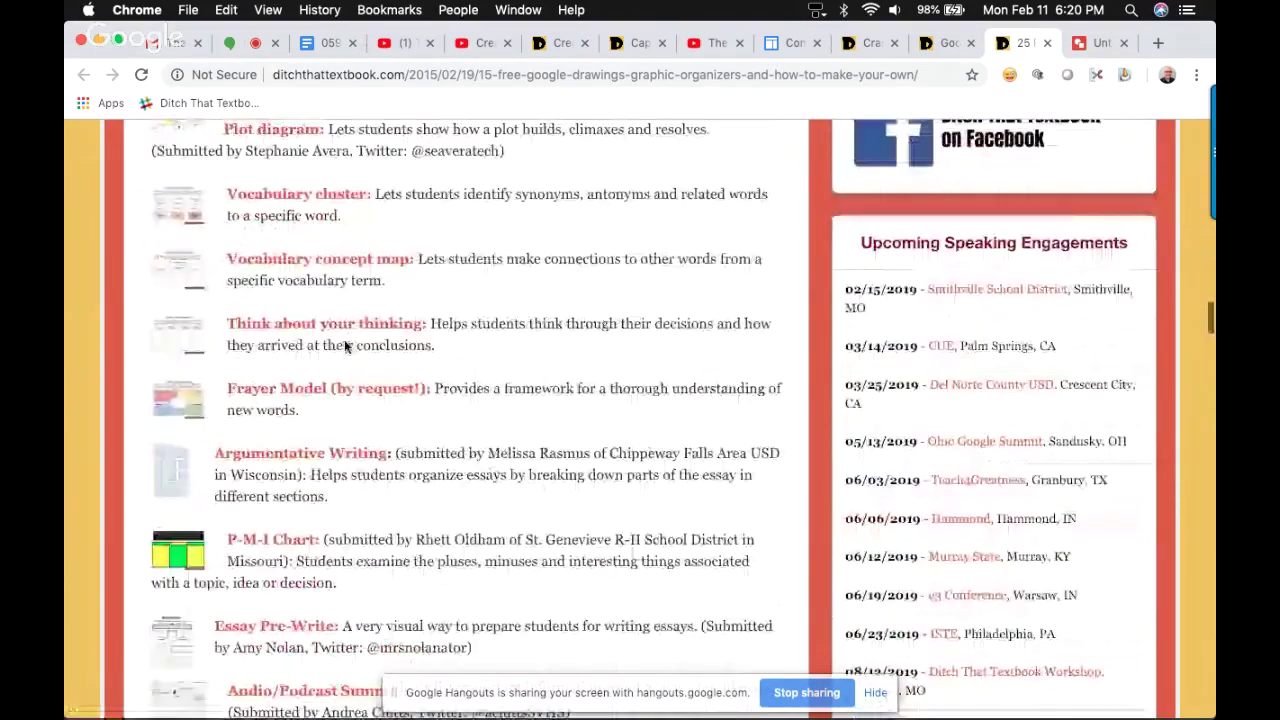
scroll(339, 377, "down", 2)
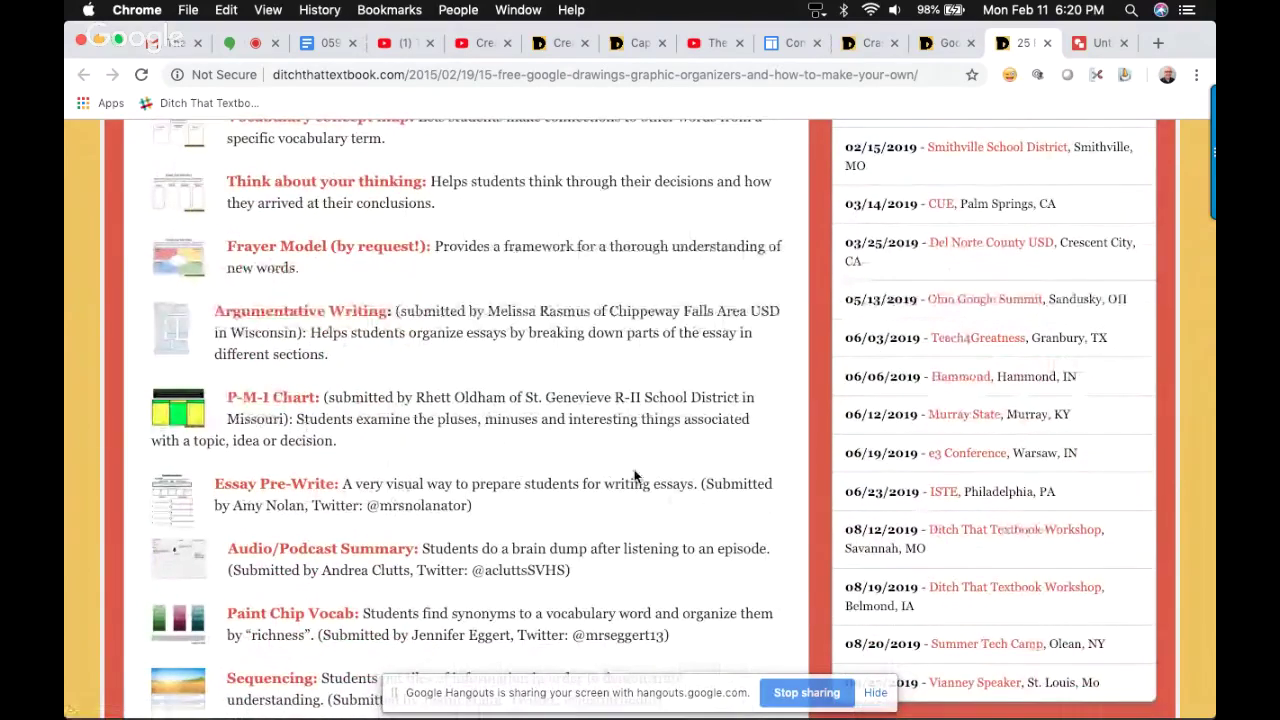
scroll(354, 443, "down", 3)
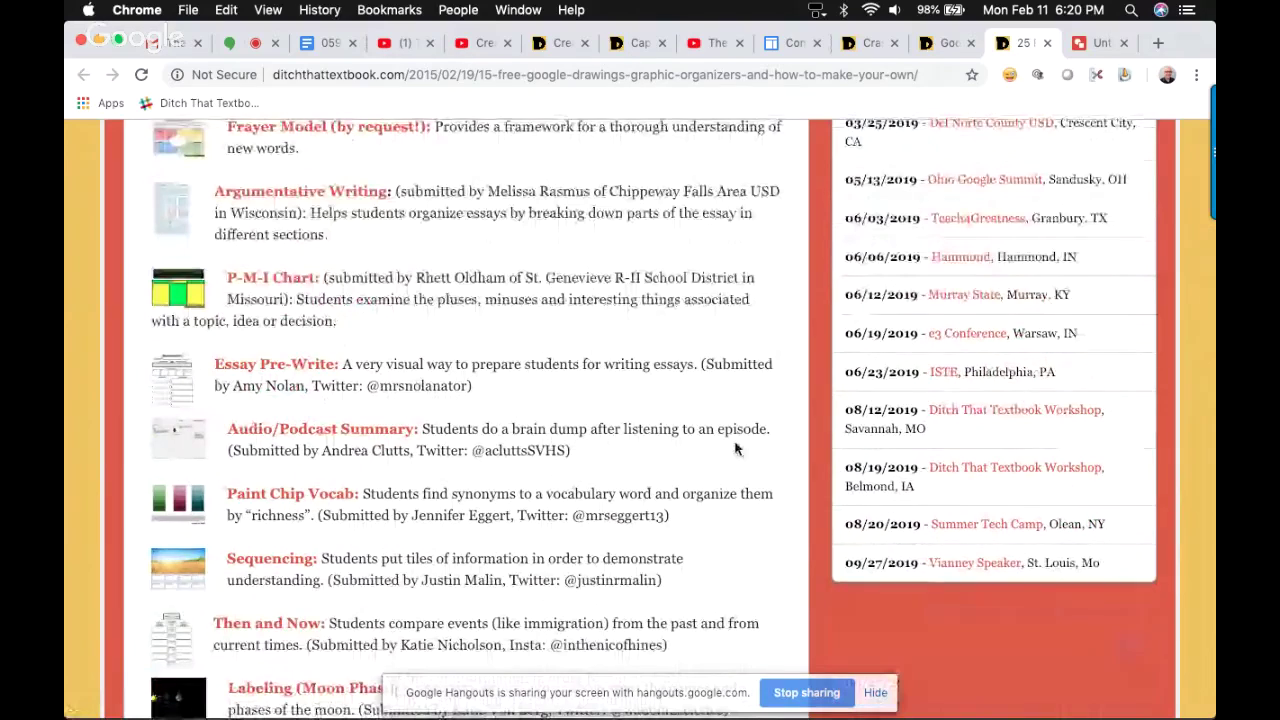
scroll(735, 448, "down", 2)
scroll(735, 448, "down", 3)
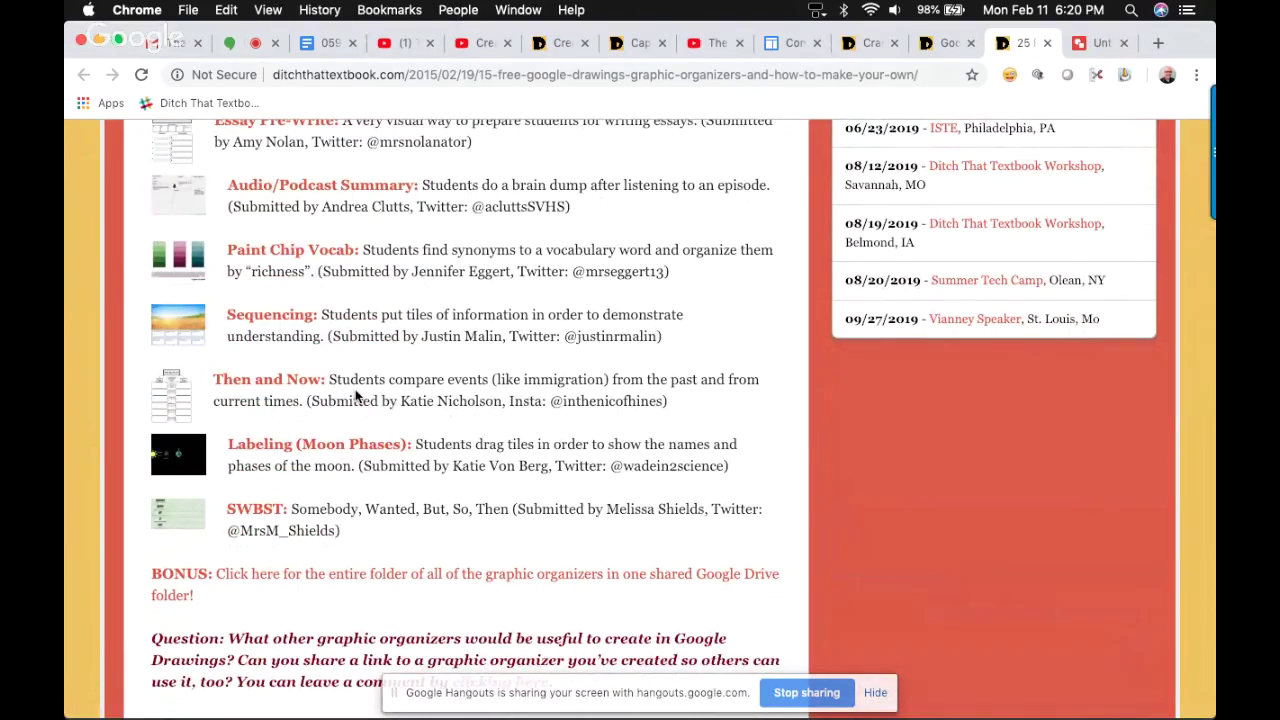
Go back through the list and open the copy link for the Frayer Model organizer.
scroll(356, 396, "up", 1)
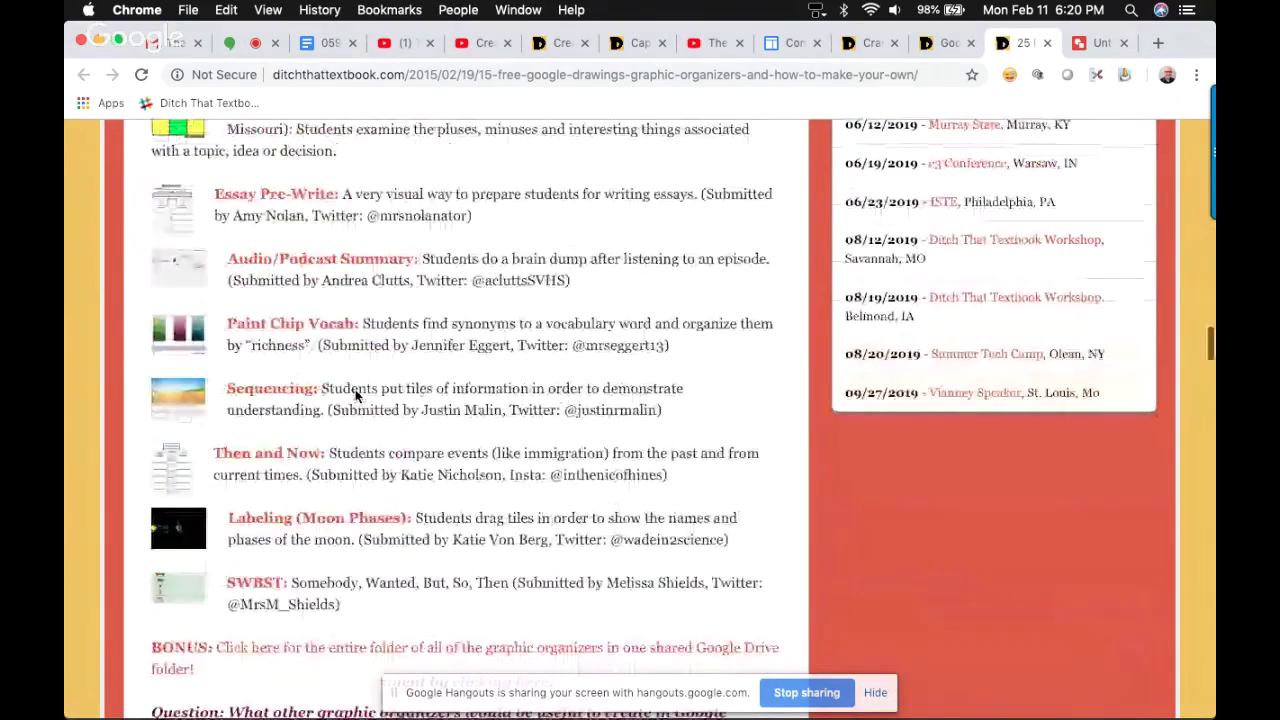
scroll(355, 396, "up", 1)
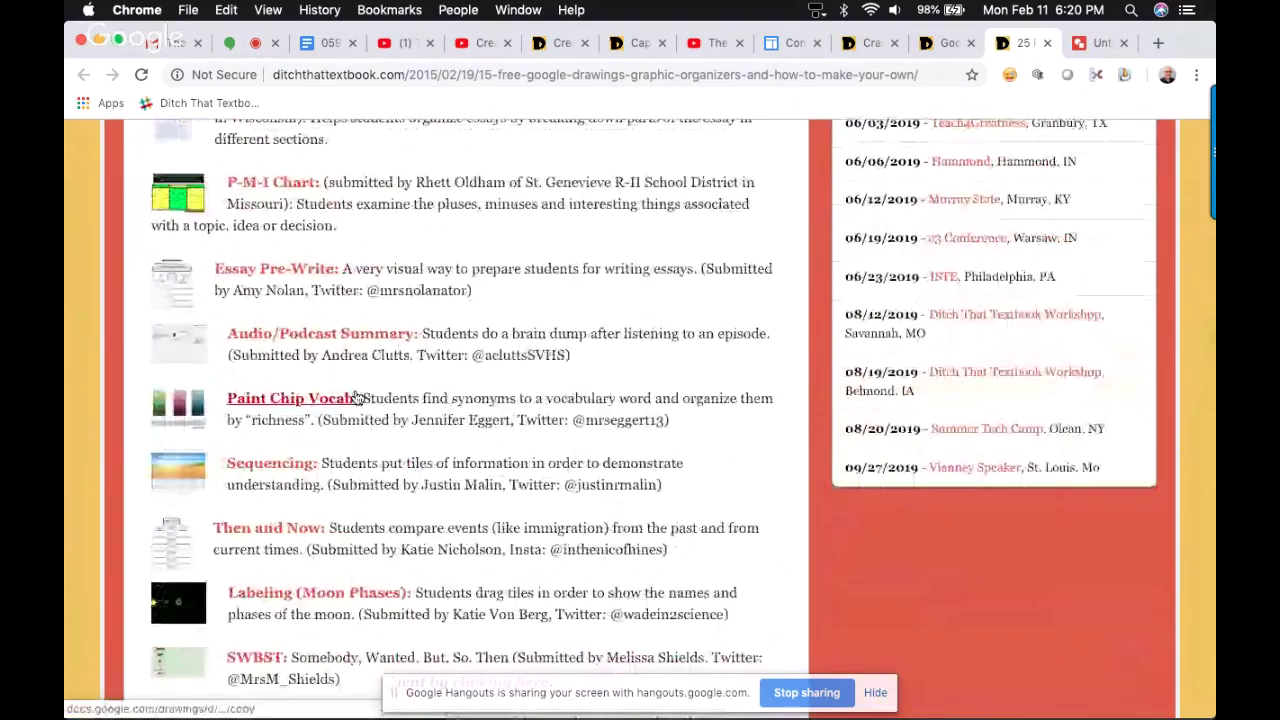
scroll(356, 397, "up", 2)
scroll(403, 247, "up", 2)
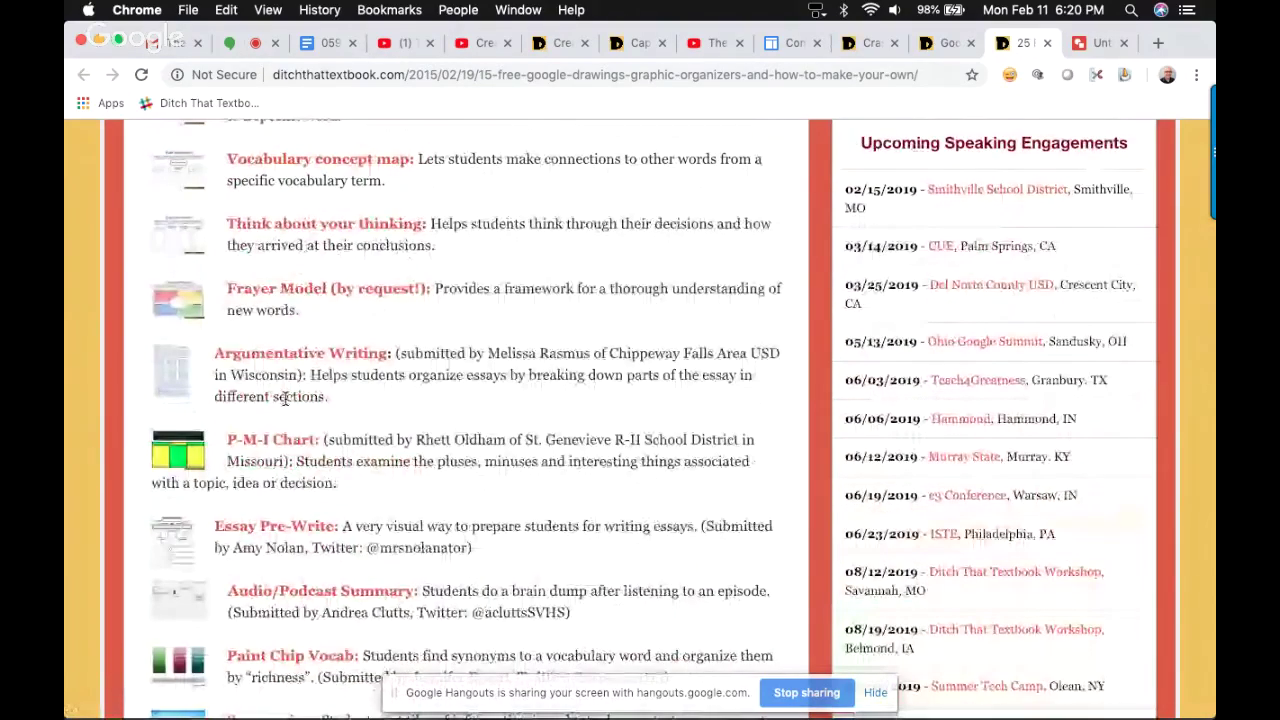
left_click(290, 288)
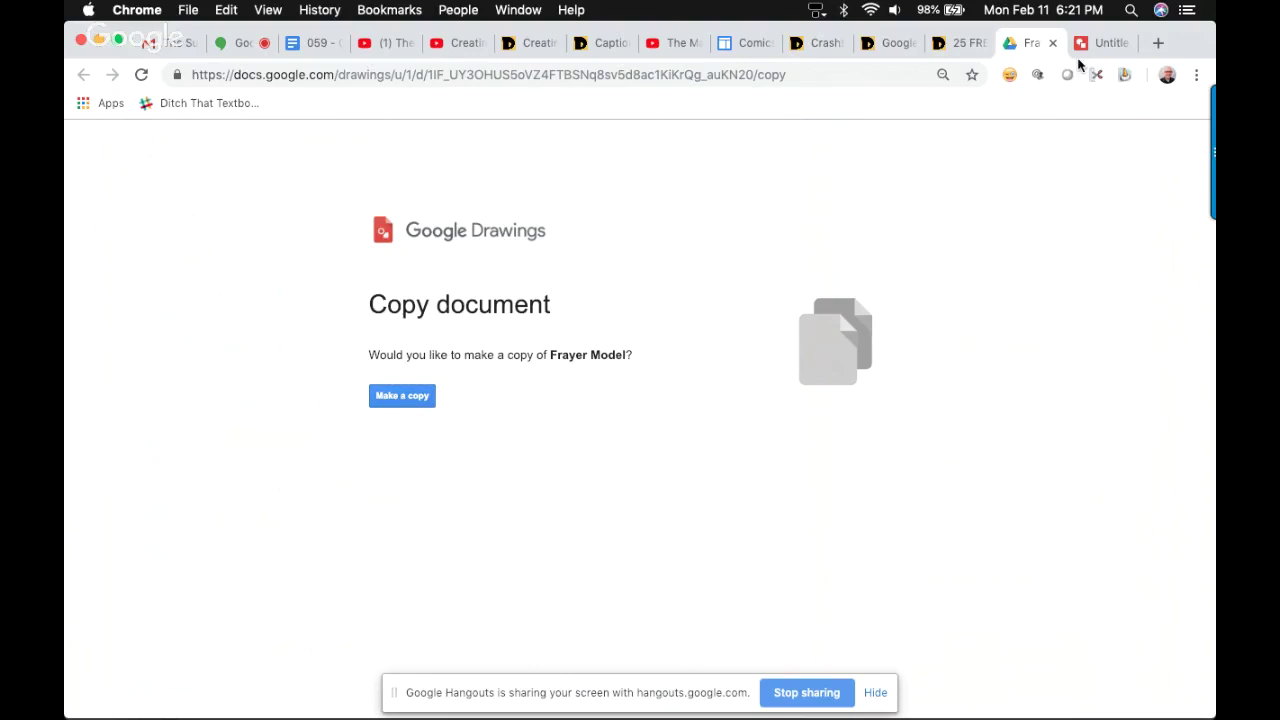
Return to the graphic organizers article and bring its title and header image back into view.
left_click(958, 43)
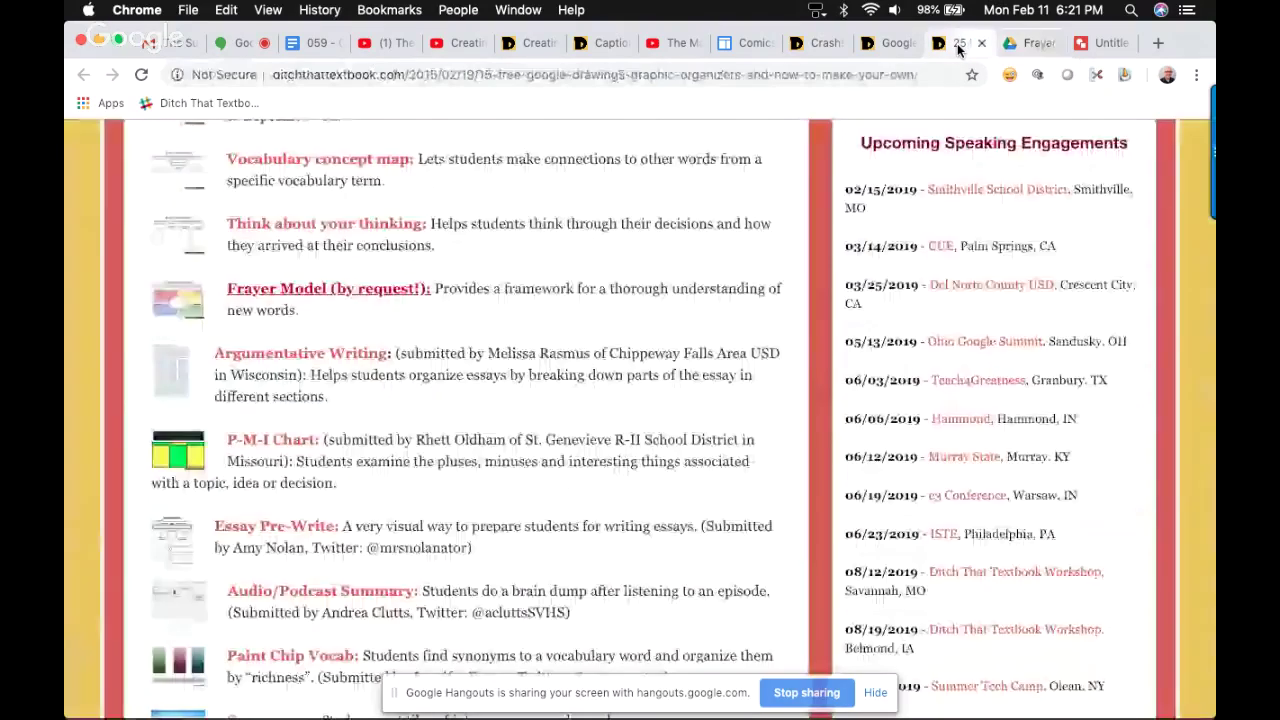
scroll(647, 400, "up", 10)
scroll(647, 400, "down", 1)
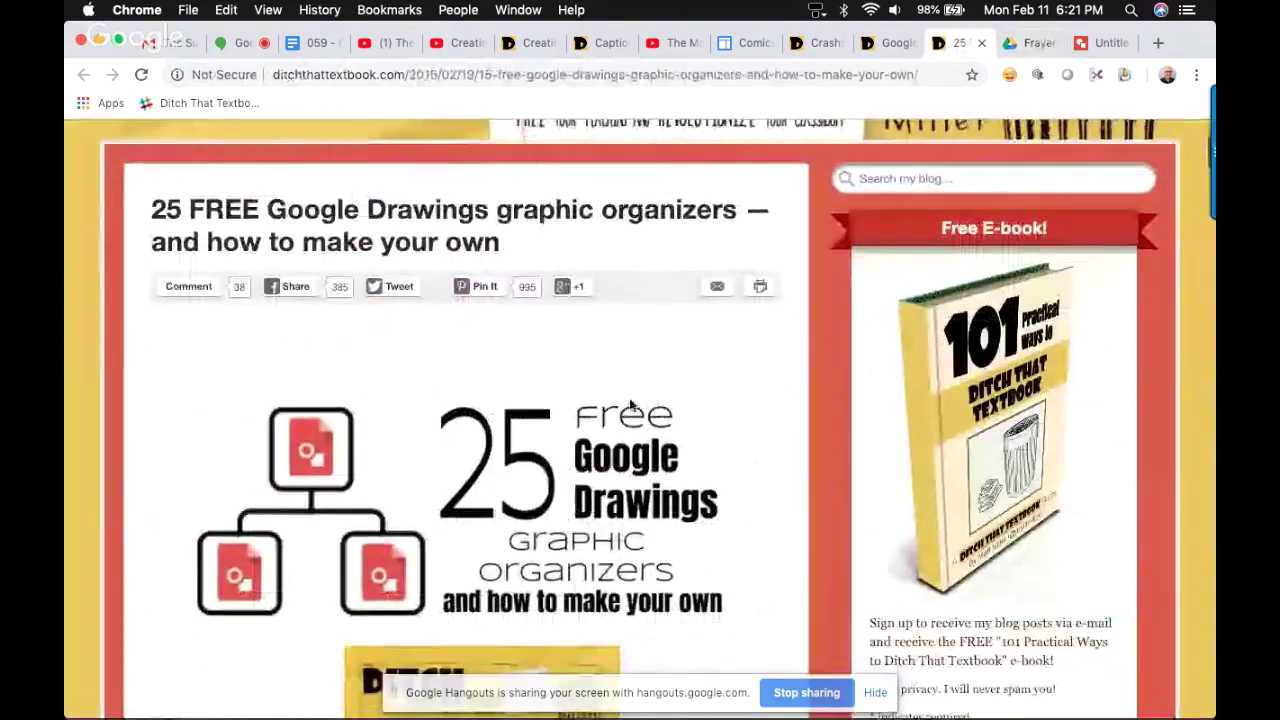
Switch to the Google Hangouts call and stop sharing the screen.
left_click(240, 43)
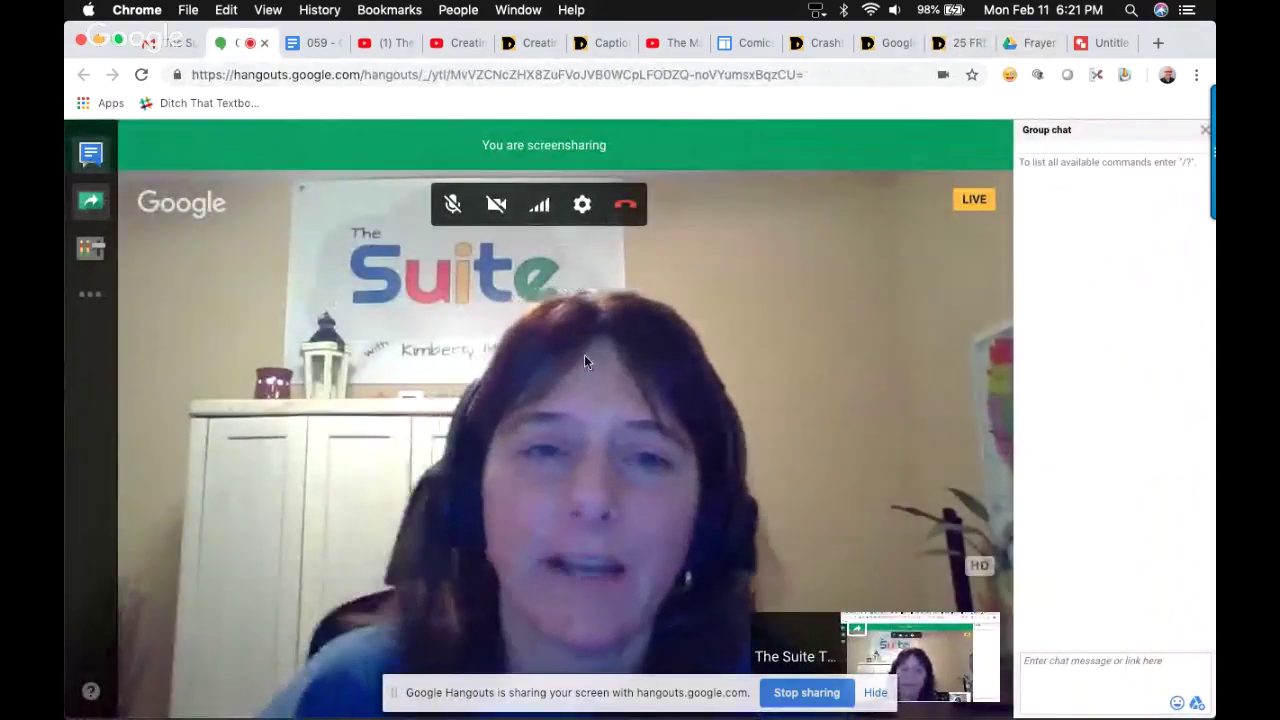
left_click(800, 692)
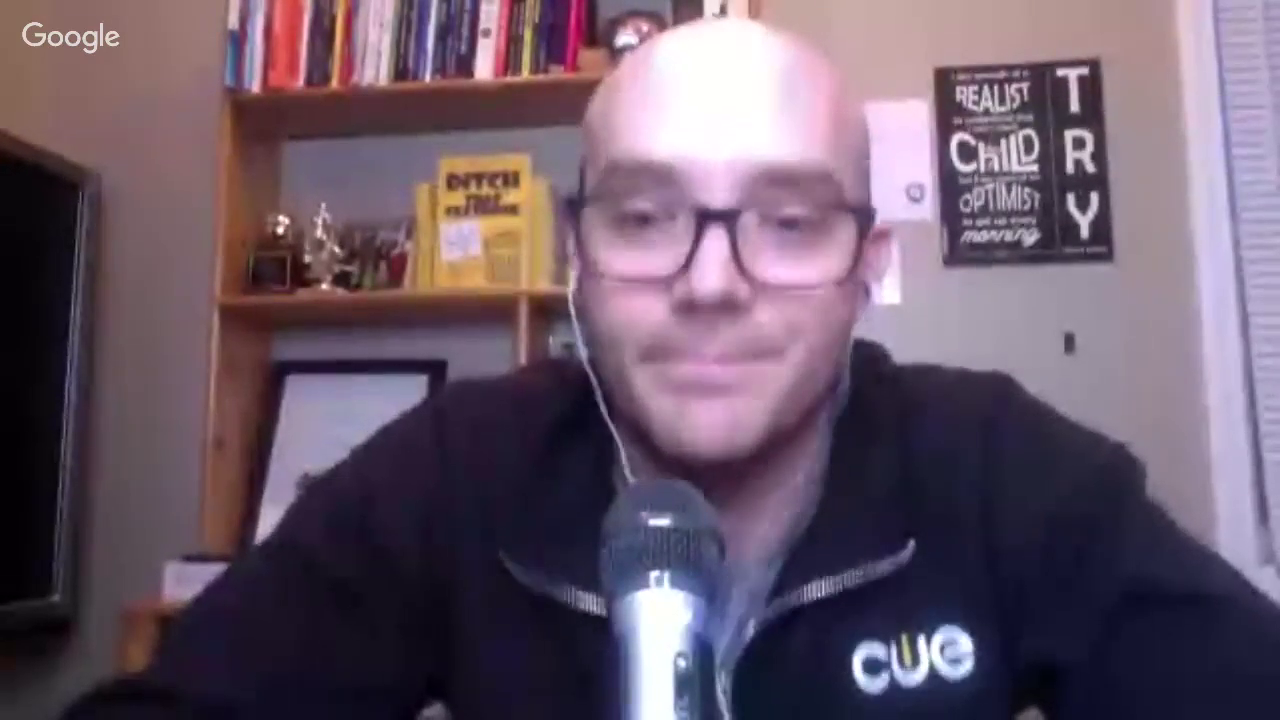
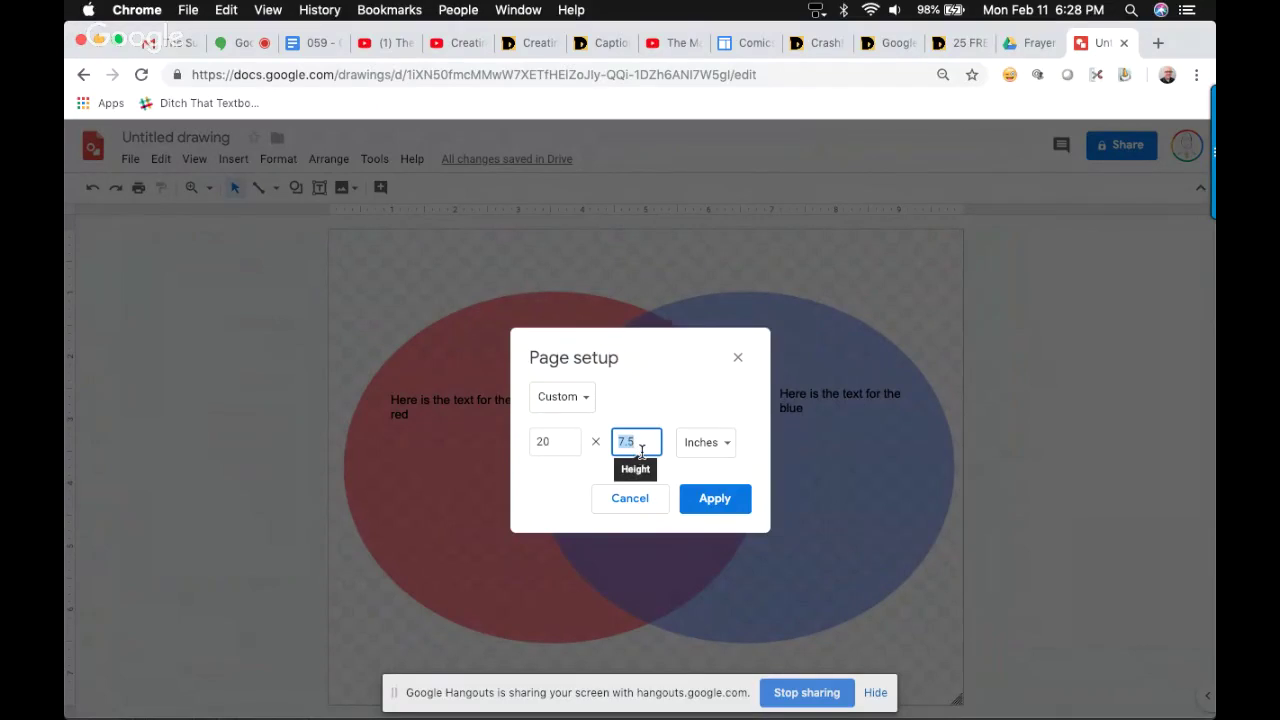
Try a custom page size of 20 by 7.5 inches on the Venn diagram drawing and undo it.
left_click(710, 499)
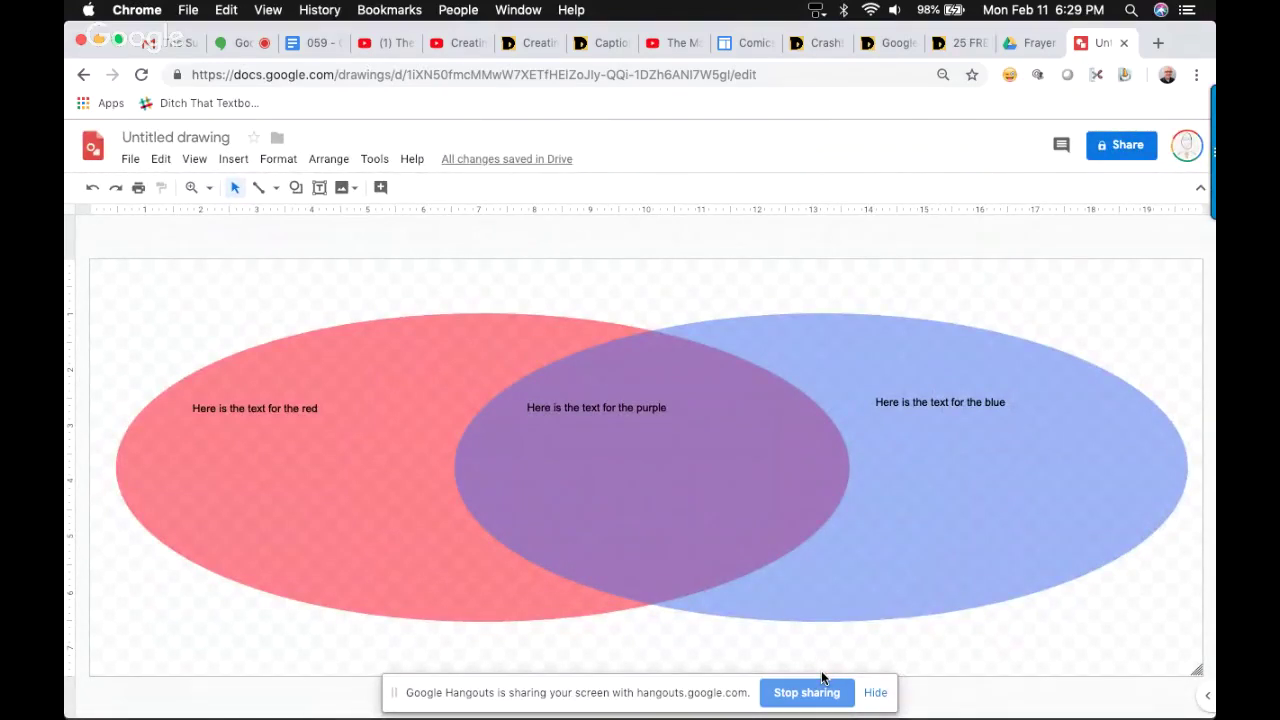
key("super+z")
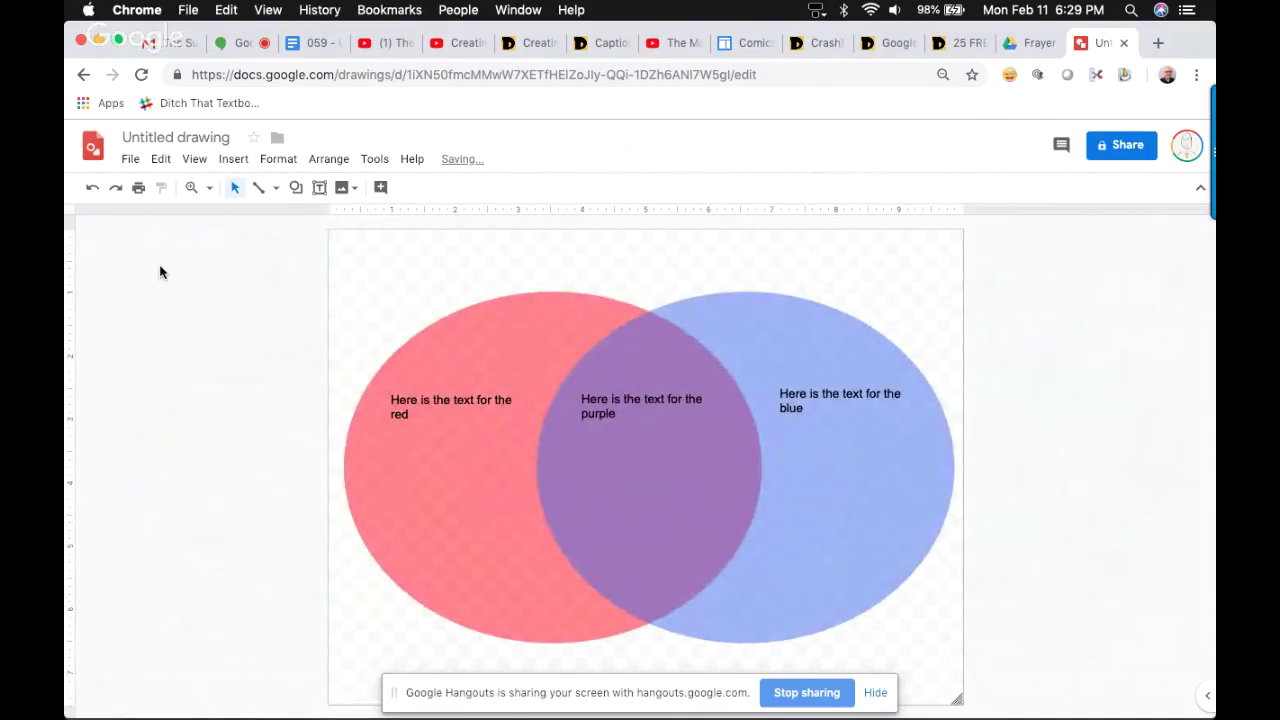
Cut the whole Venn diagram off the canvas and set a custom page width of 20 inches.
key("super+a")
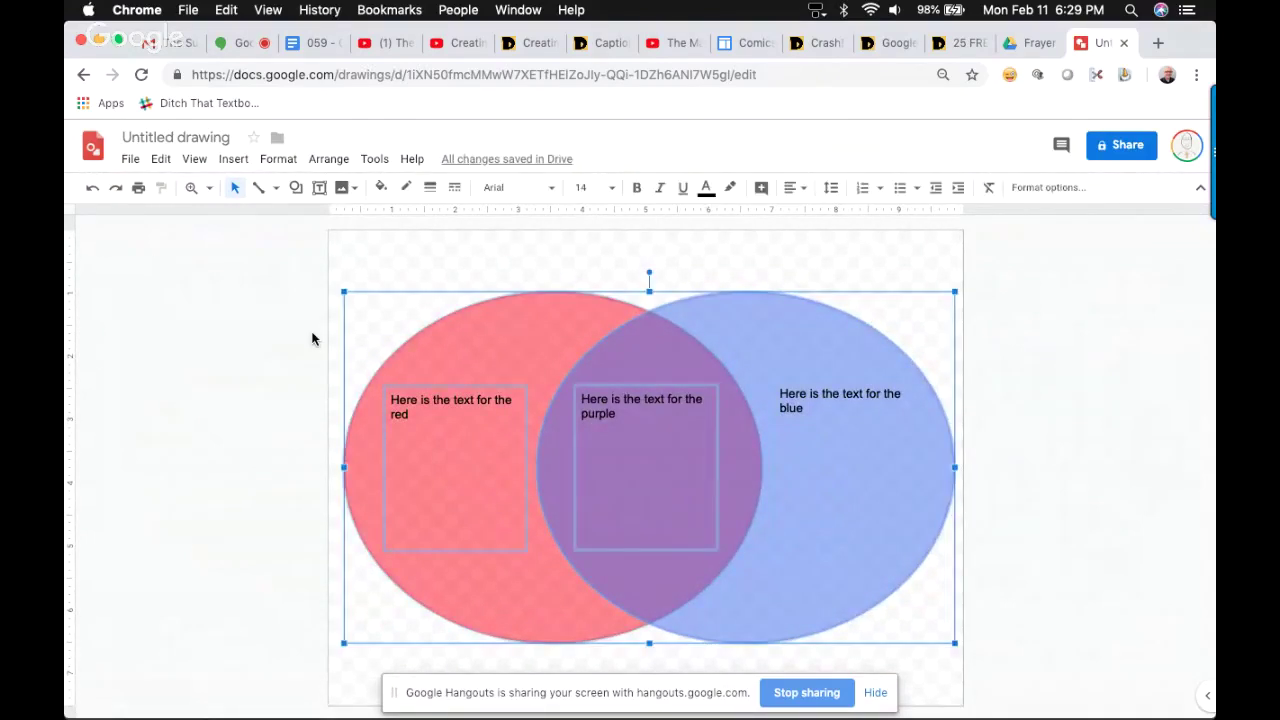
key("BackSpace")
left_click(130, 159)
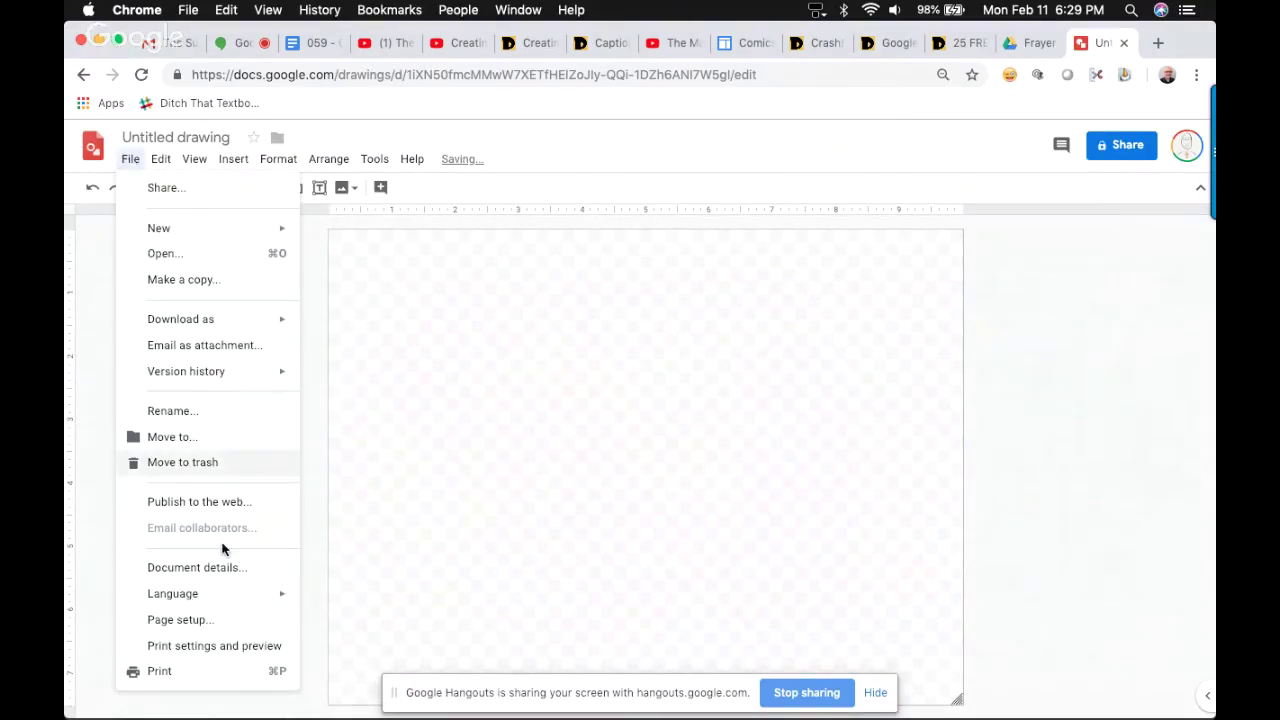
left_click(222, 620)
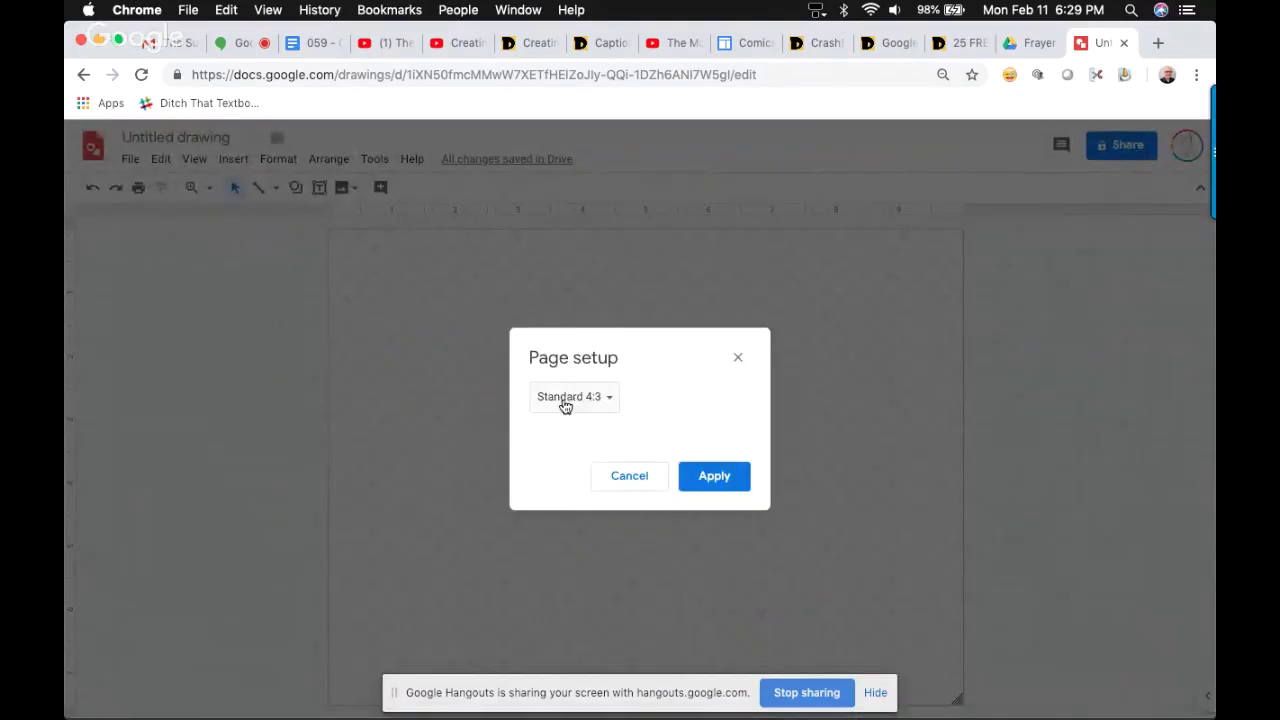
left_click(565, 397)
left_click(586, 477)
left_click(544, 444)
key("BackSpace")
type("2")
key("Tab")
left_click(722, 498)
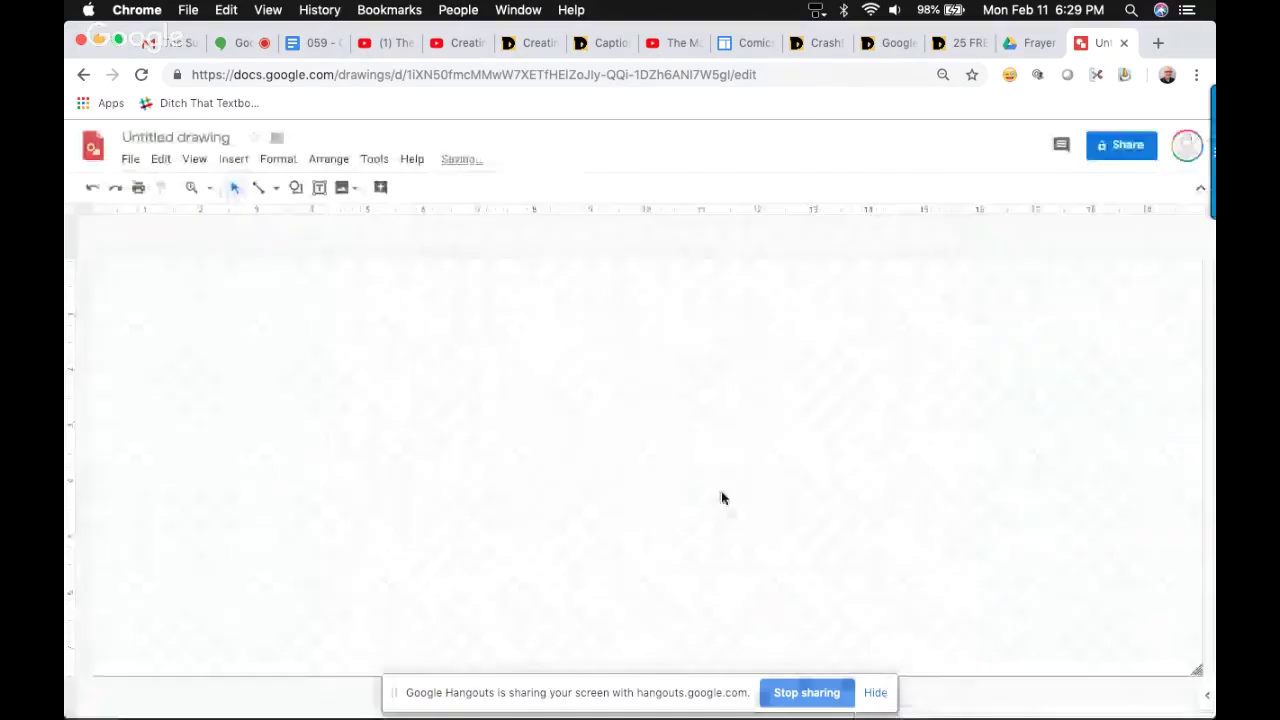
Paste the Venn diagram onto the widened page and enlarge it to about 13 inches wide, filling the page height.
key("super+v")
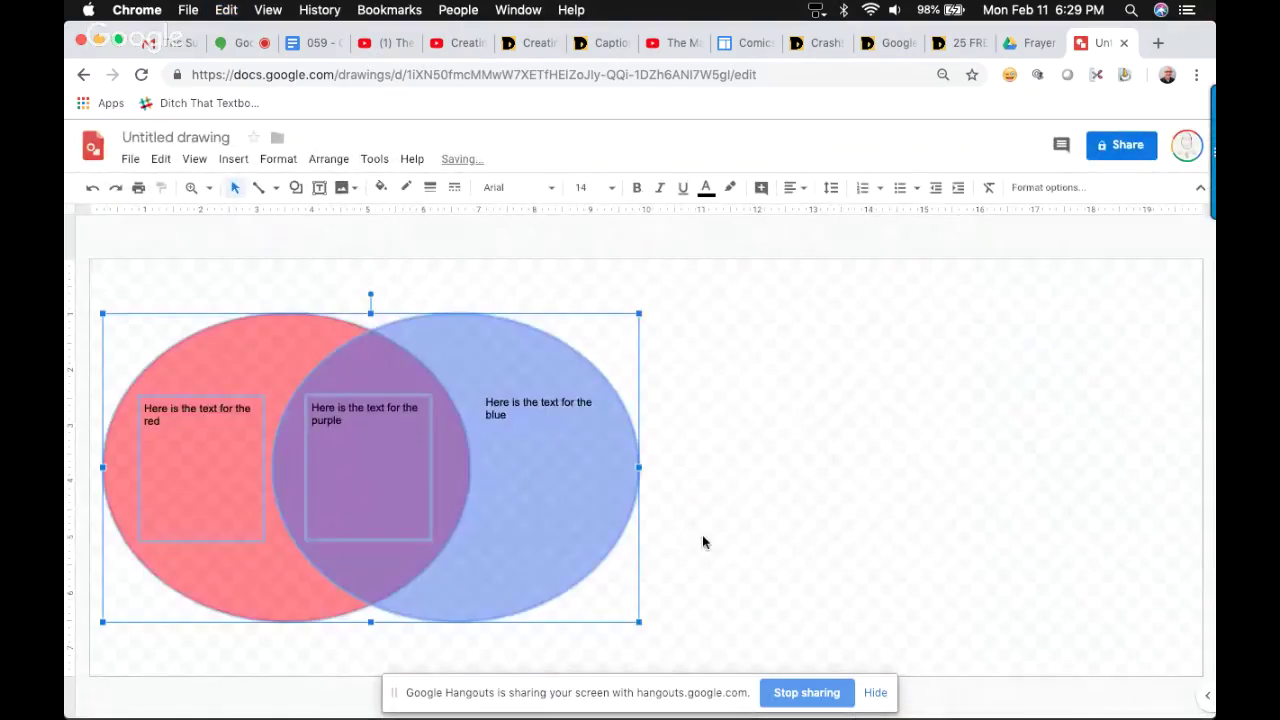
left_click(703, 538)
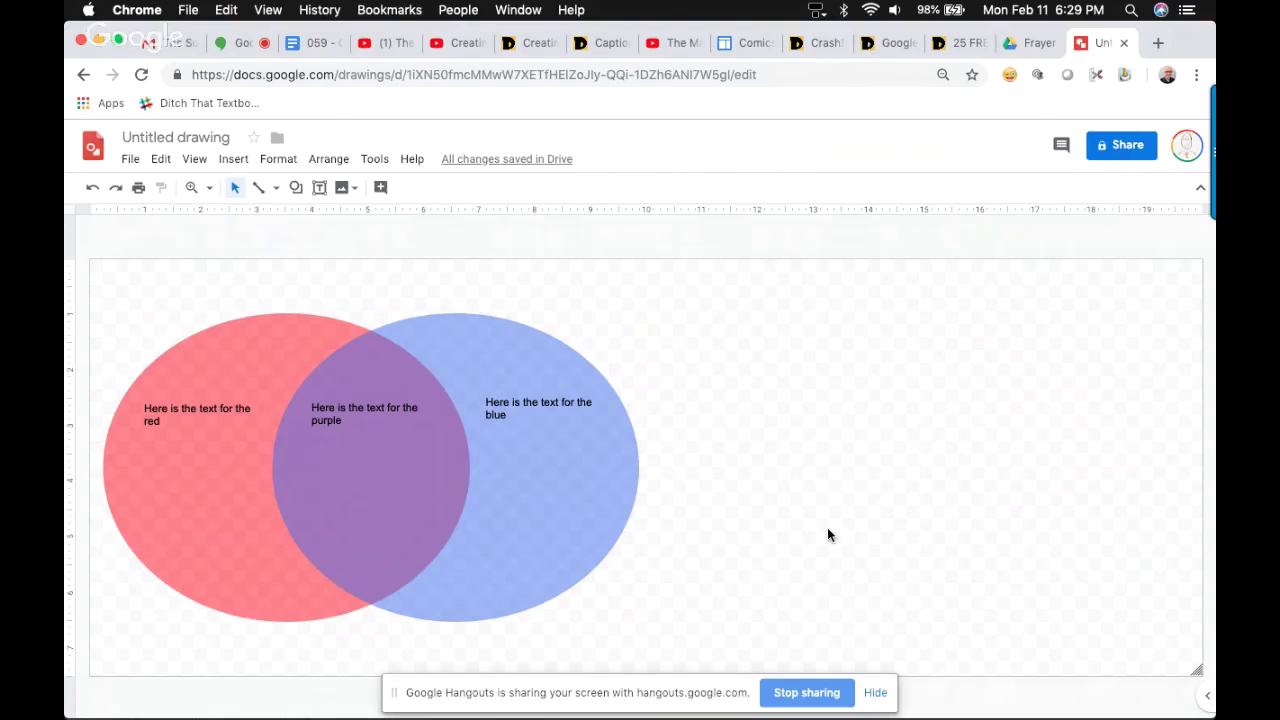
key("super+a")
left_click_drag(638, 621, 984, 512)
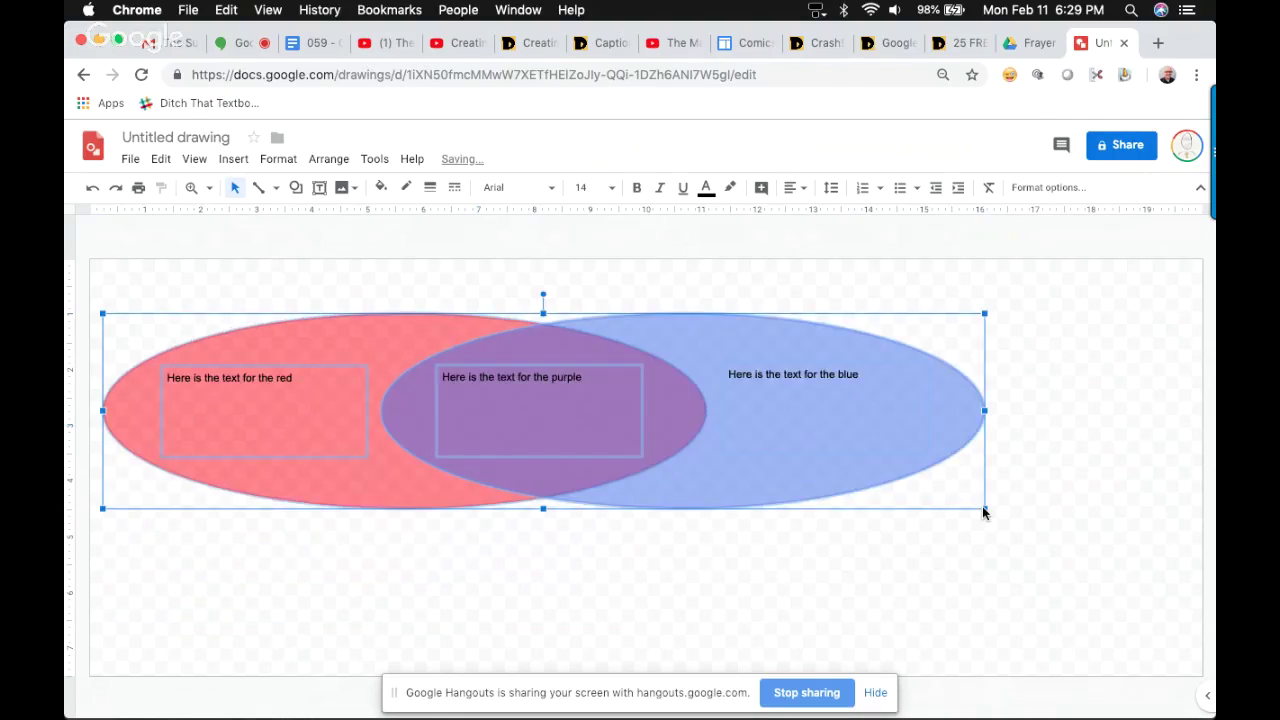
left_click_drag(984, 512, 736, 630)
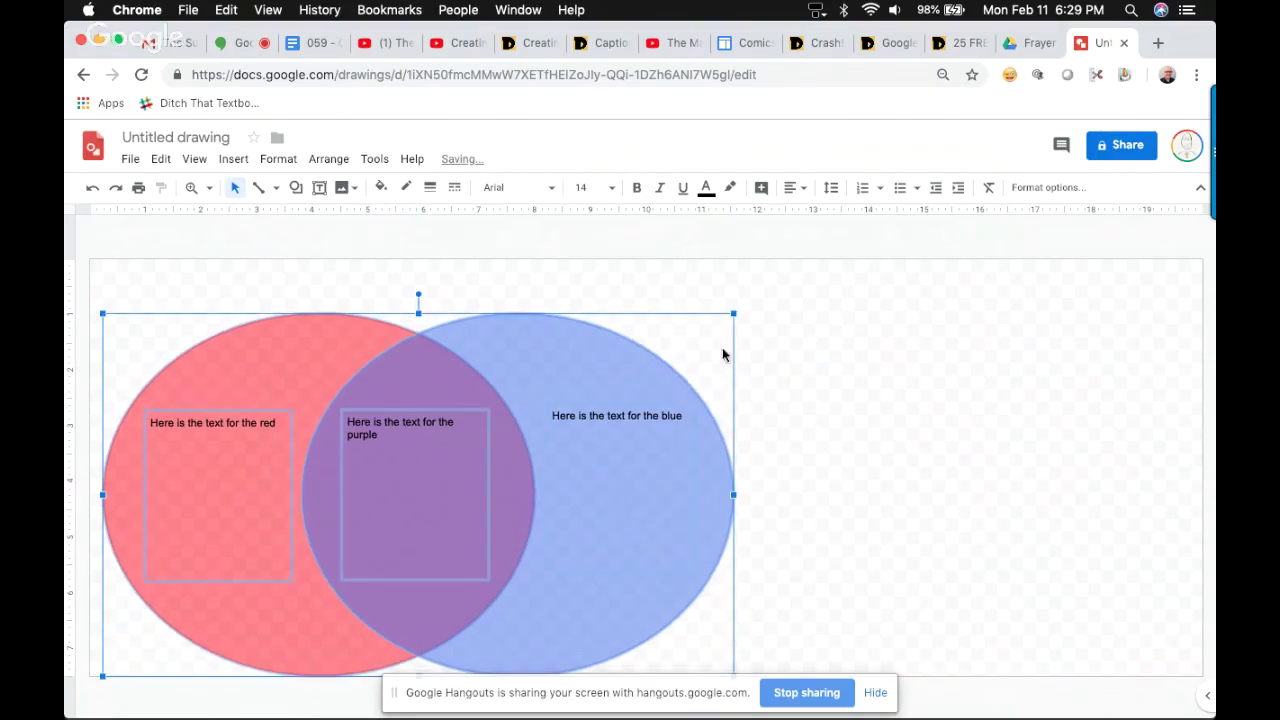
left_click_drag(732, 312, 815, 264)
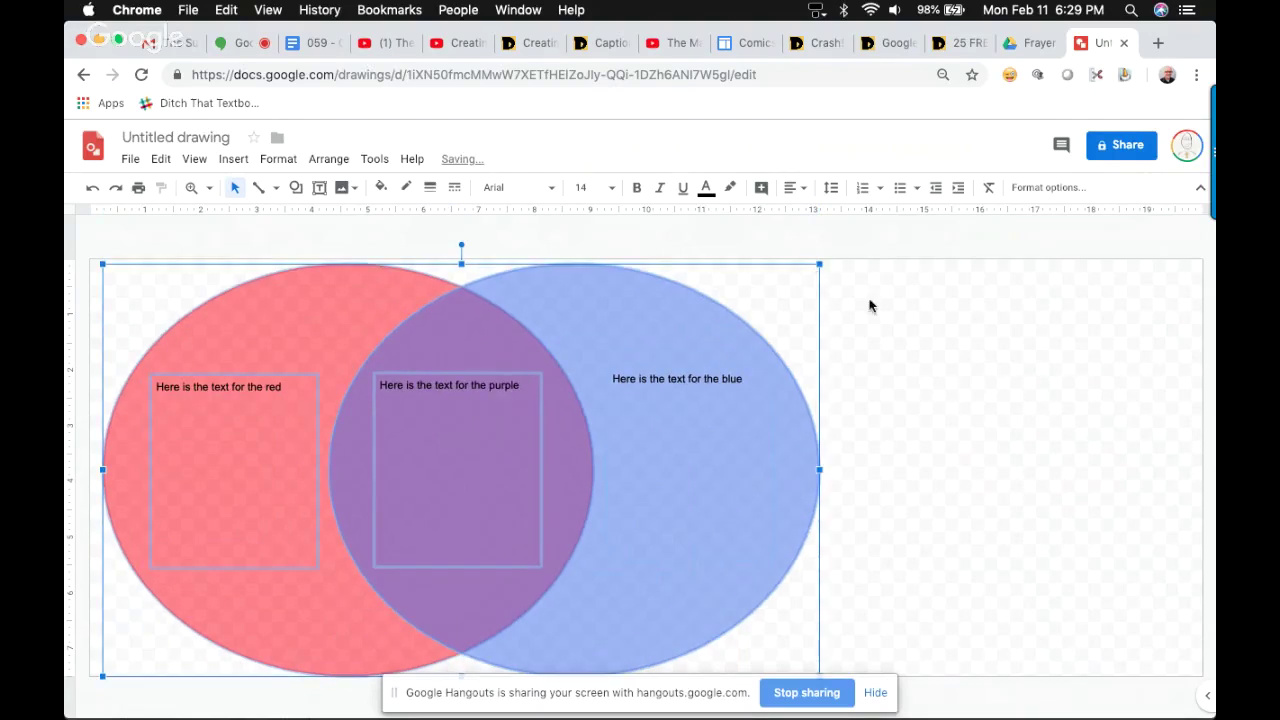
left_click(973, 415)
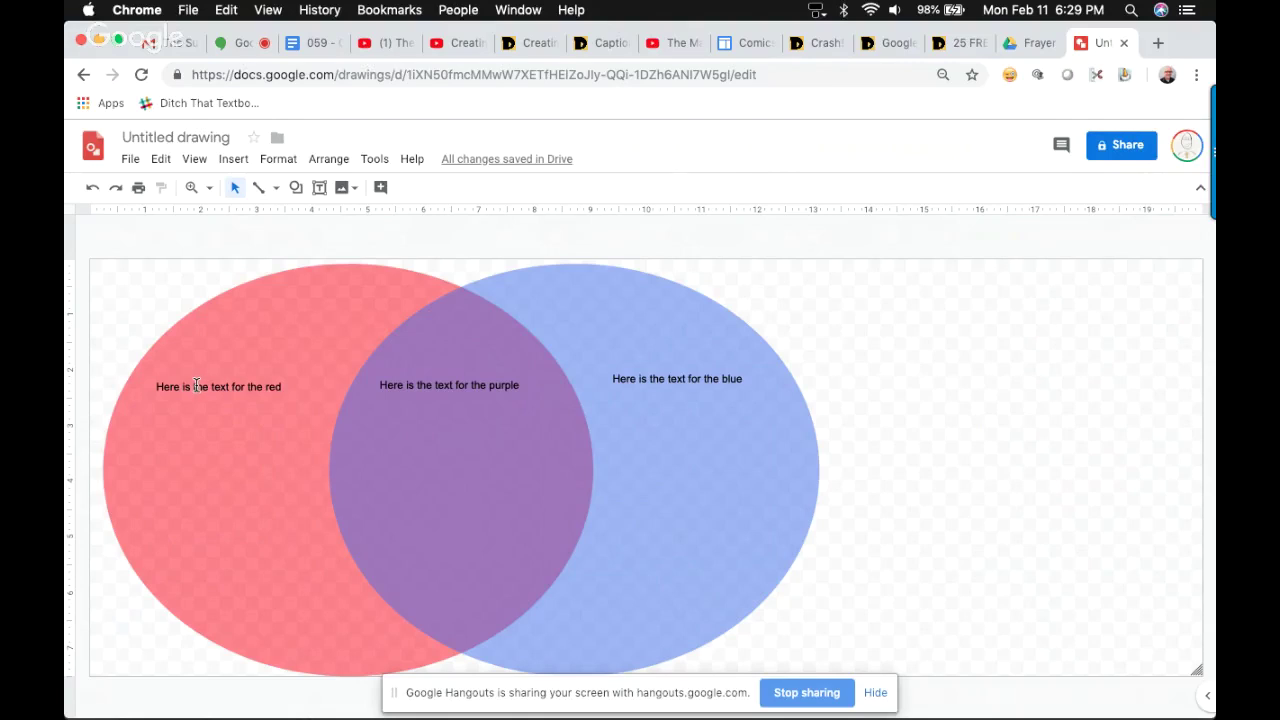
Set the font size of the red circle's text to 36.
left_click(197, 386)
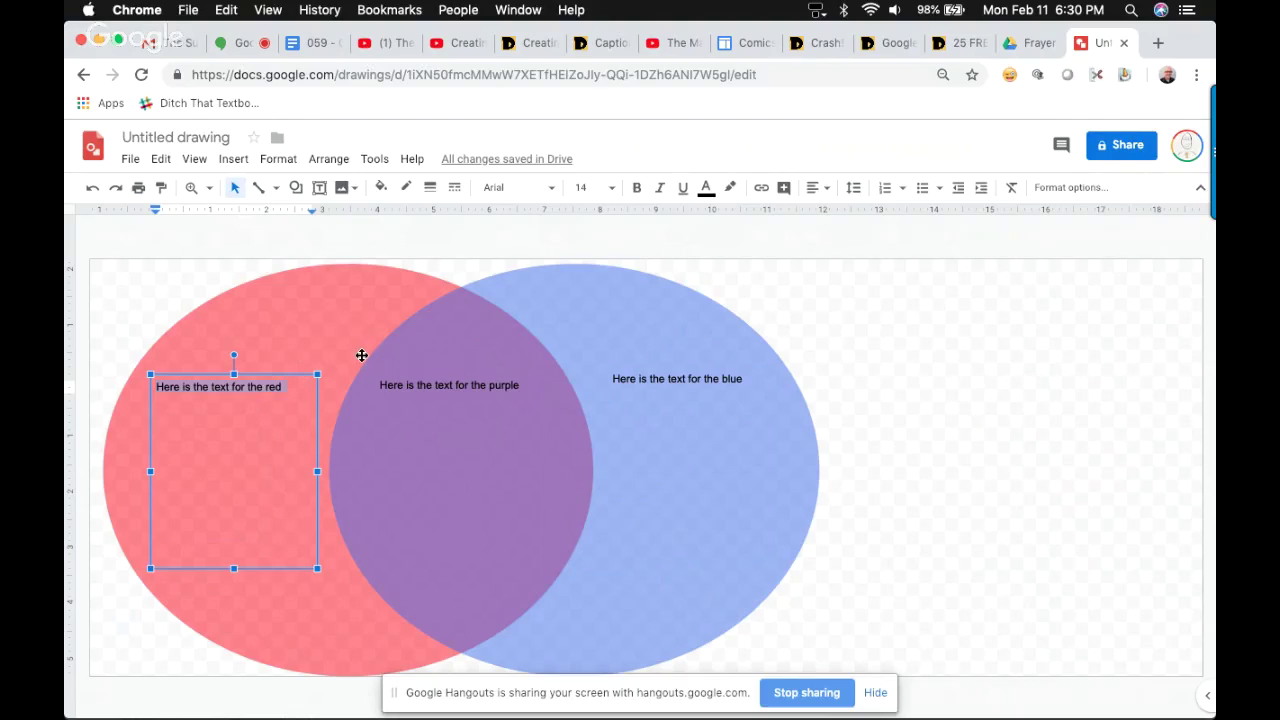
left_click(581, 187)
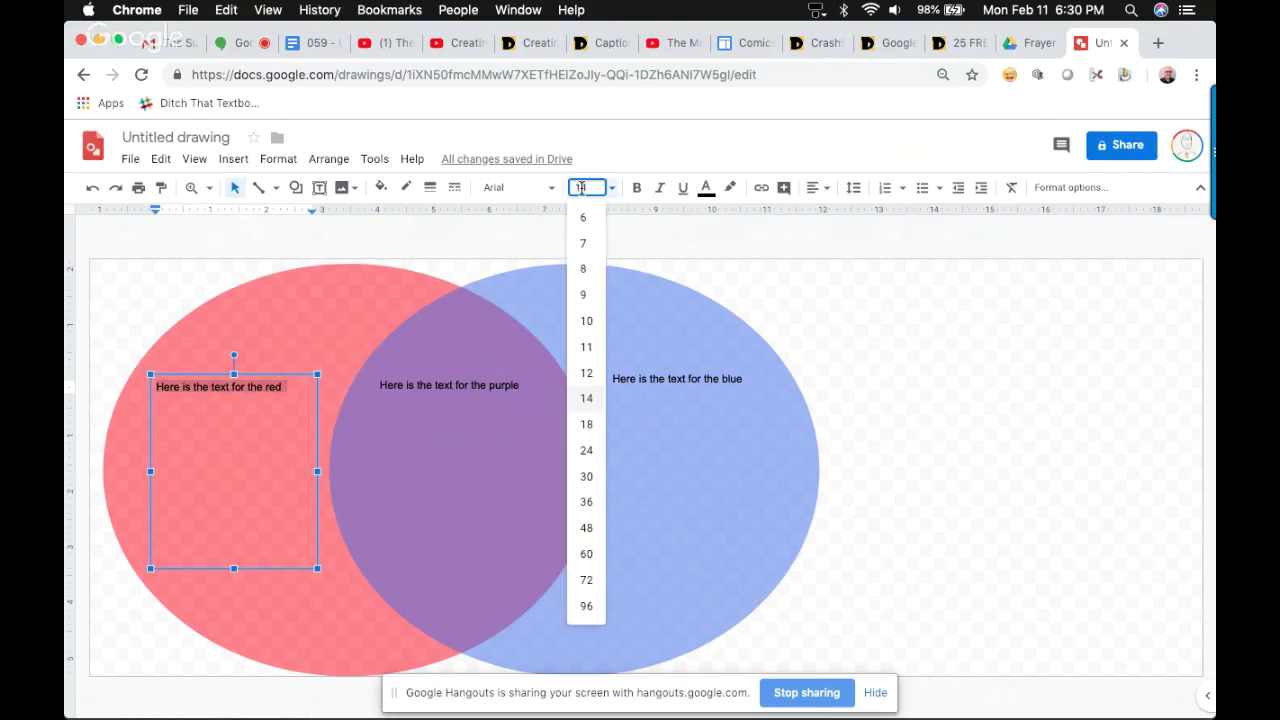
type("30")
key("Return")
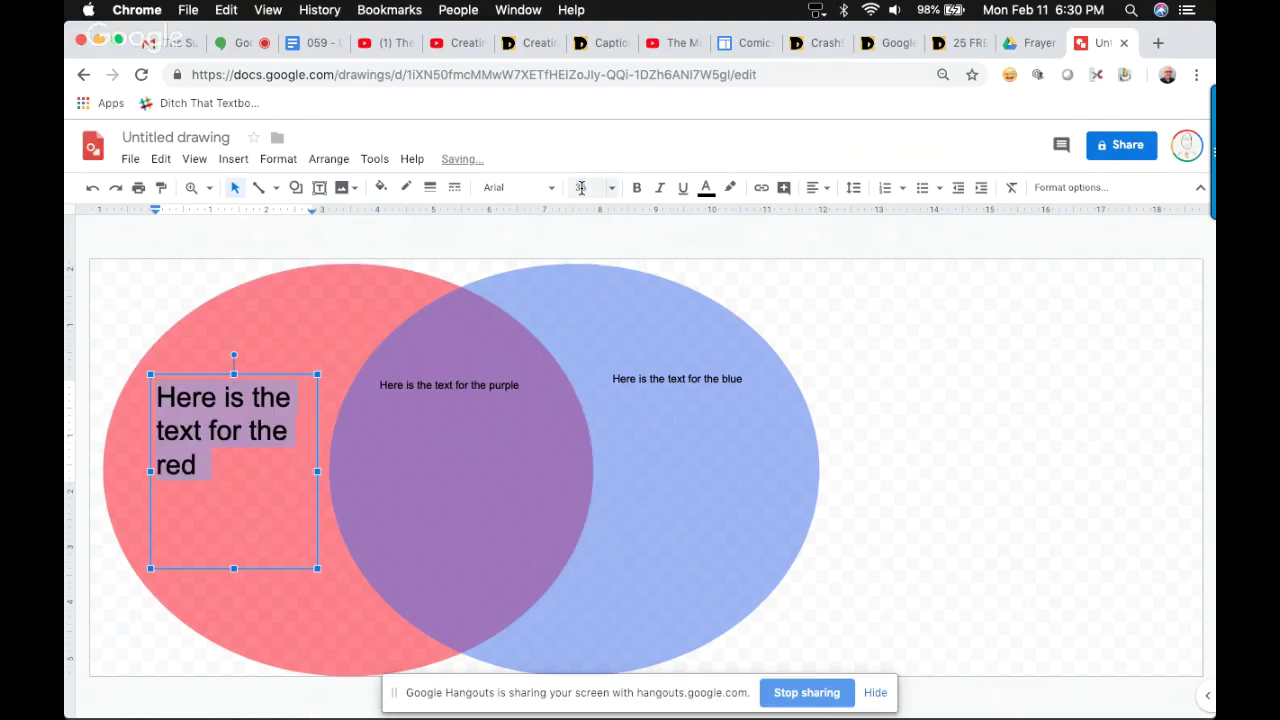
Try the Anton and Lobster fonts on the red circle's text.
left_click(522, 189)
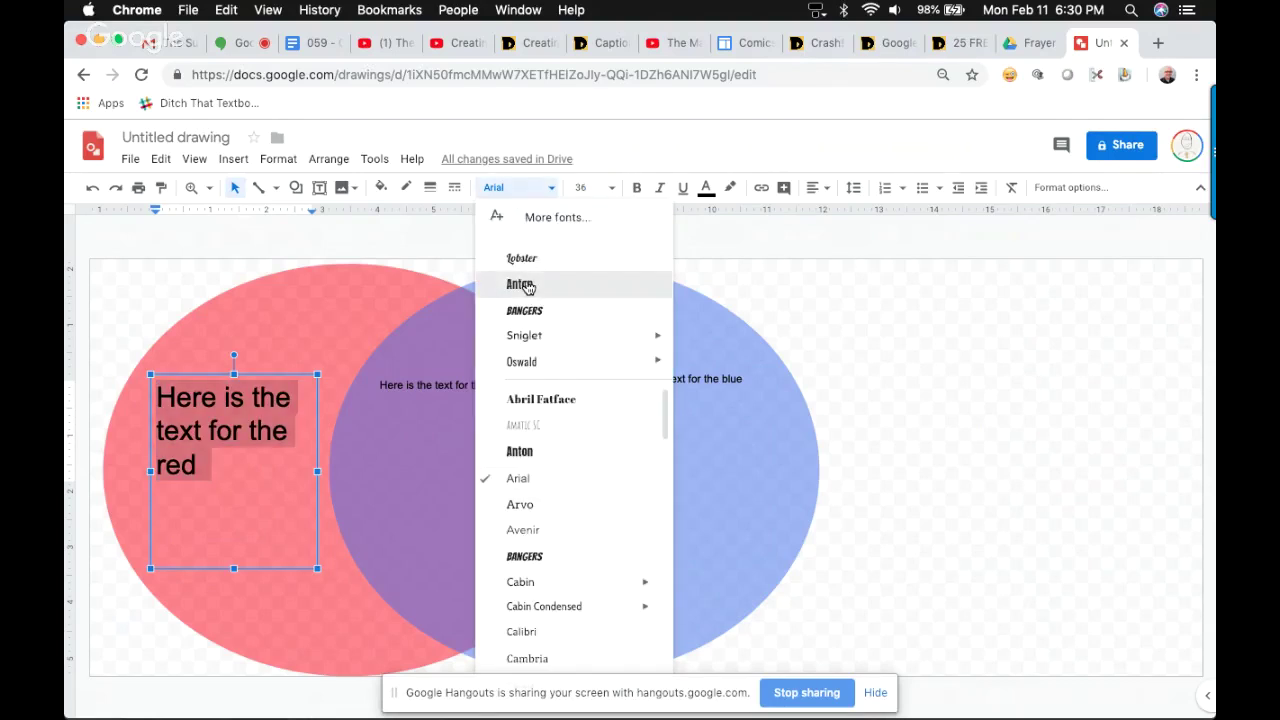
left_click(526, 286)
left_click(532, 192)
left_click(524, 287)
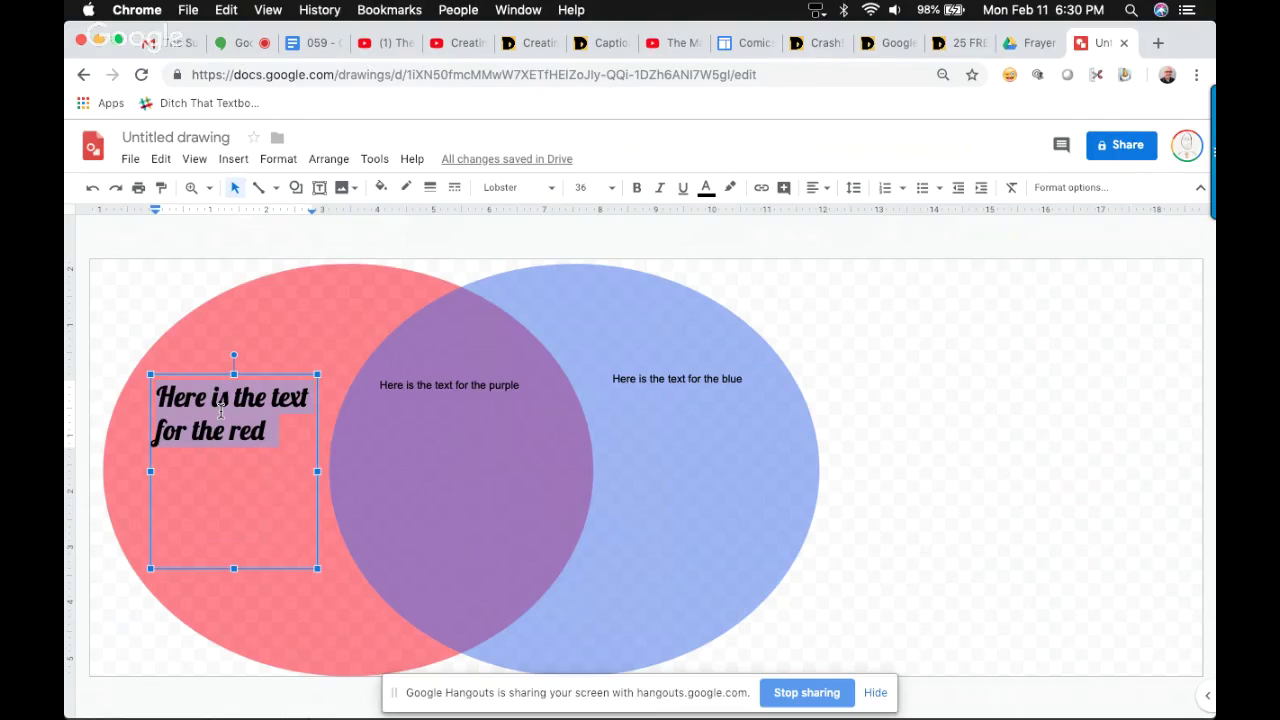
Change the font of the red circle's text to Luckiest Guy.
left_click(540, 192)
scroll(603, 471, "down", 5)
scroll(603, 471, "down", 2)
scroll(601, 471, "up", 3)
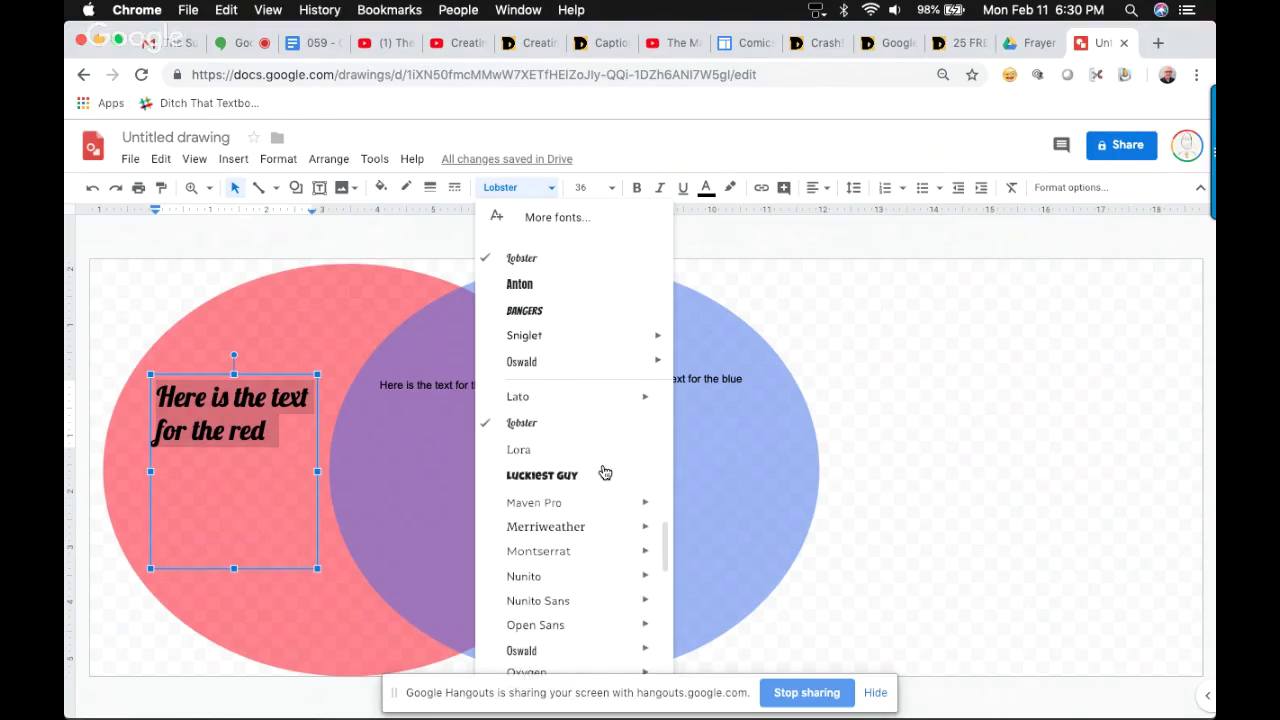
left_click(545, 477)
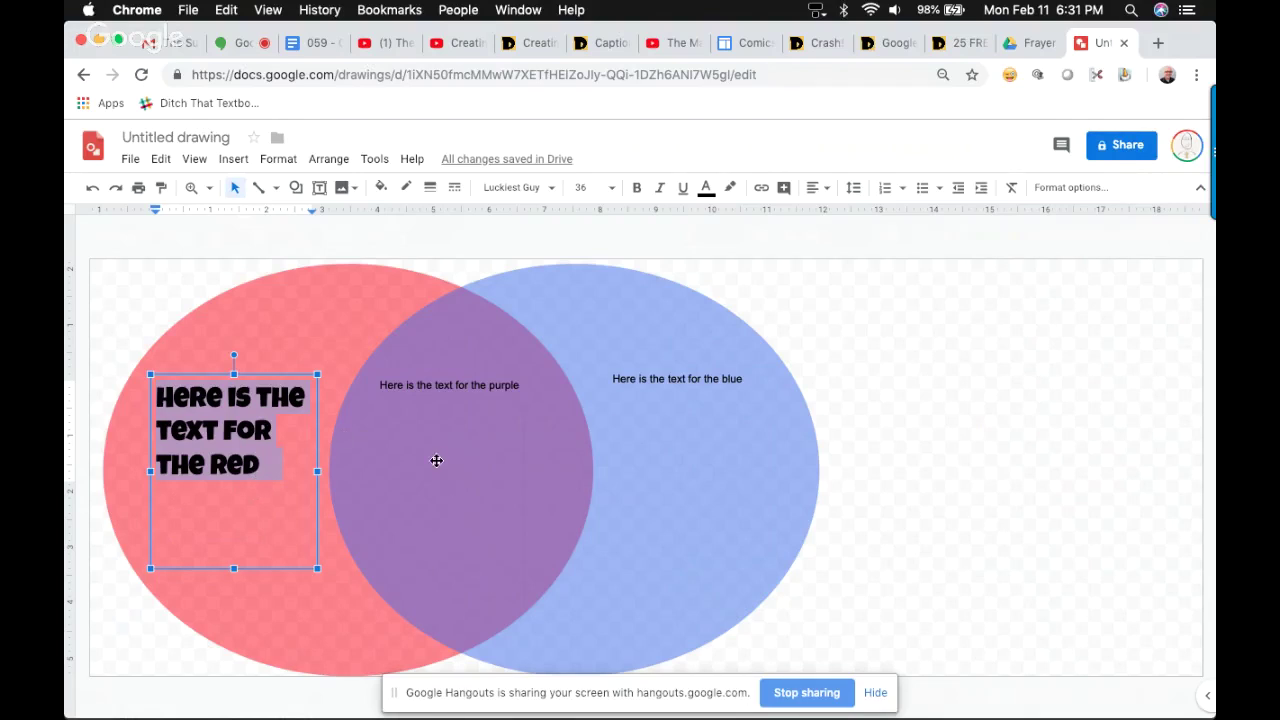
Copy the red text's formatting onto the purple overlap's text once with Paint format and undo it.
left_click(443, 400)
left_click(694, 389)
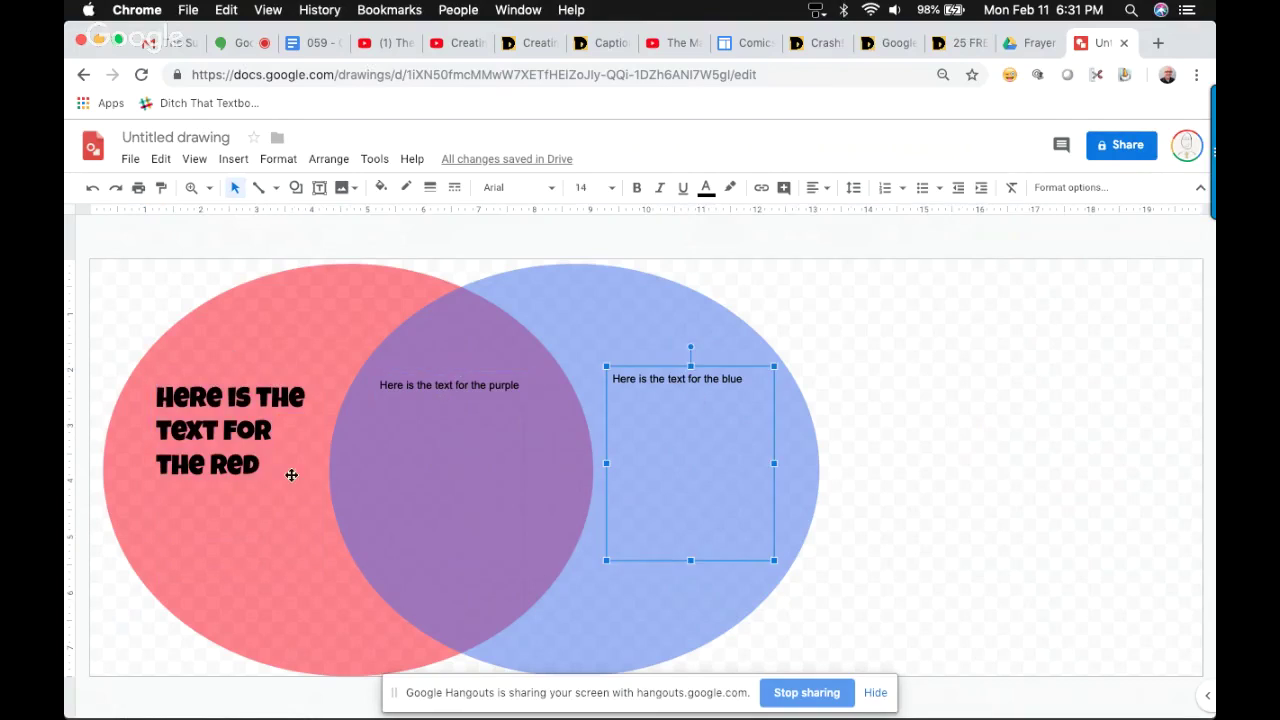
double_click(199, 430)
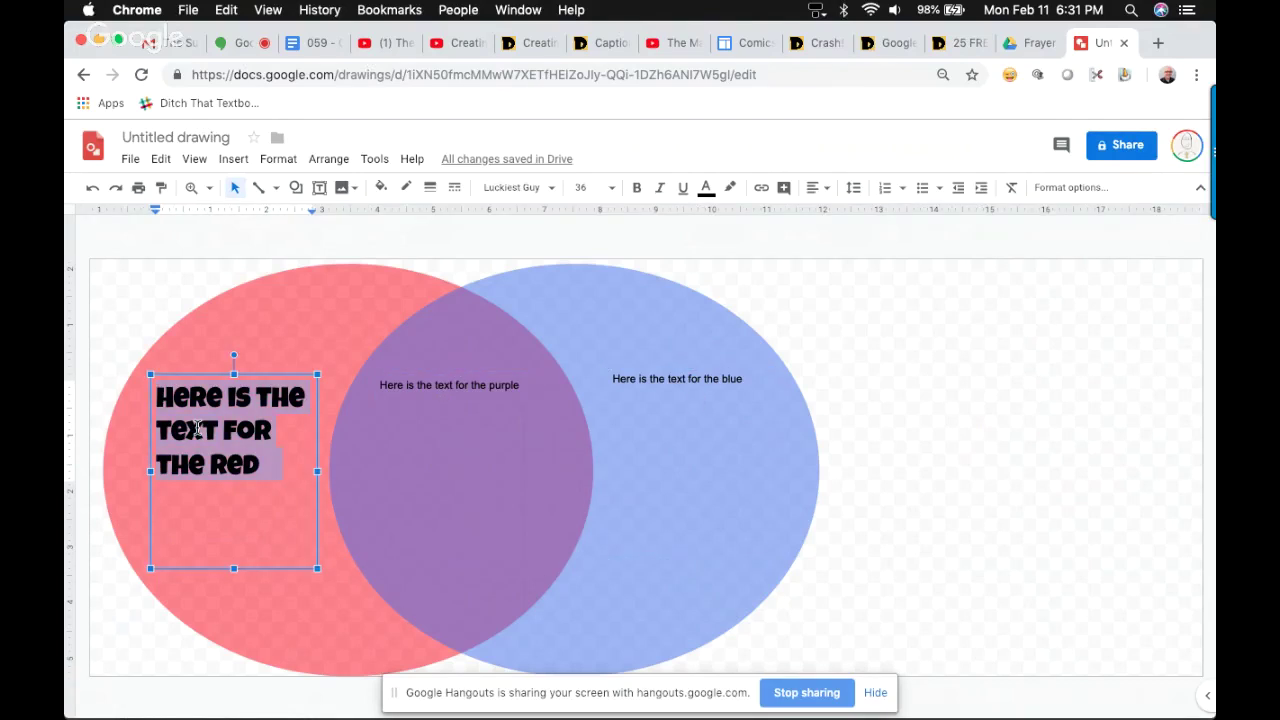
left_click(162, 190)
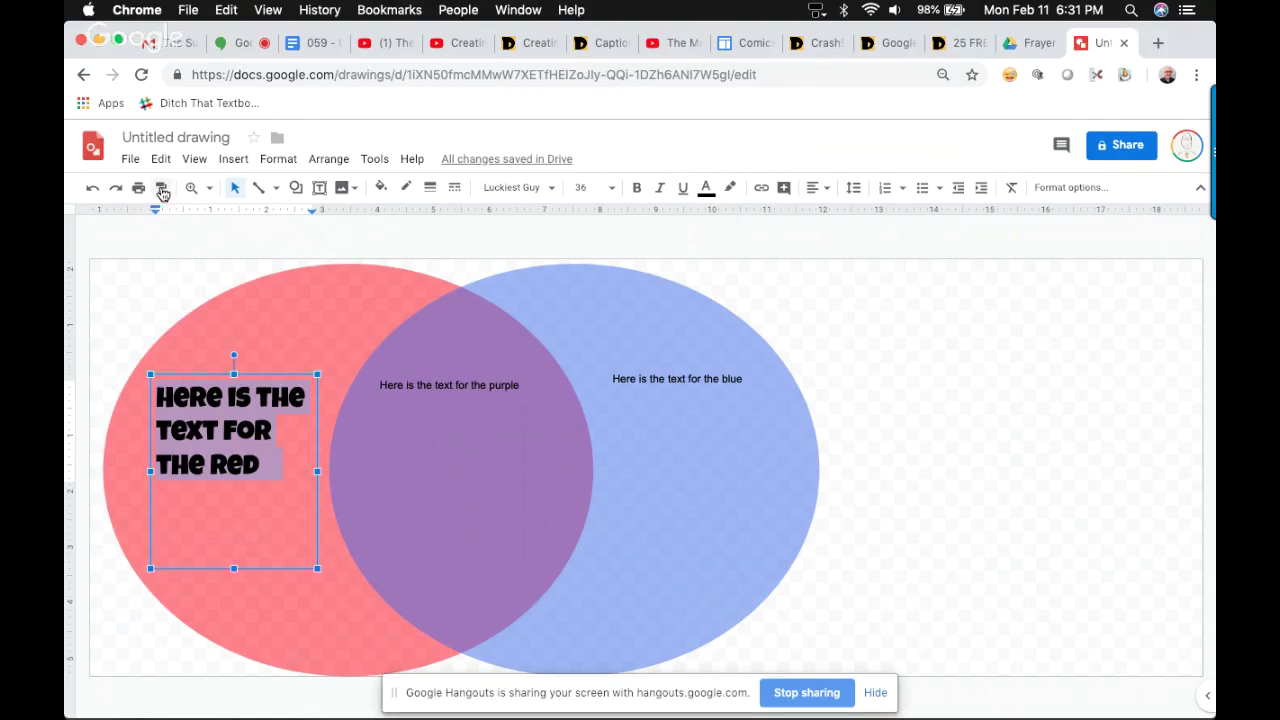
left_click(162, 190)
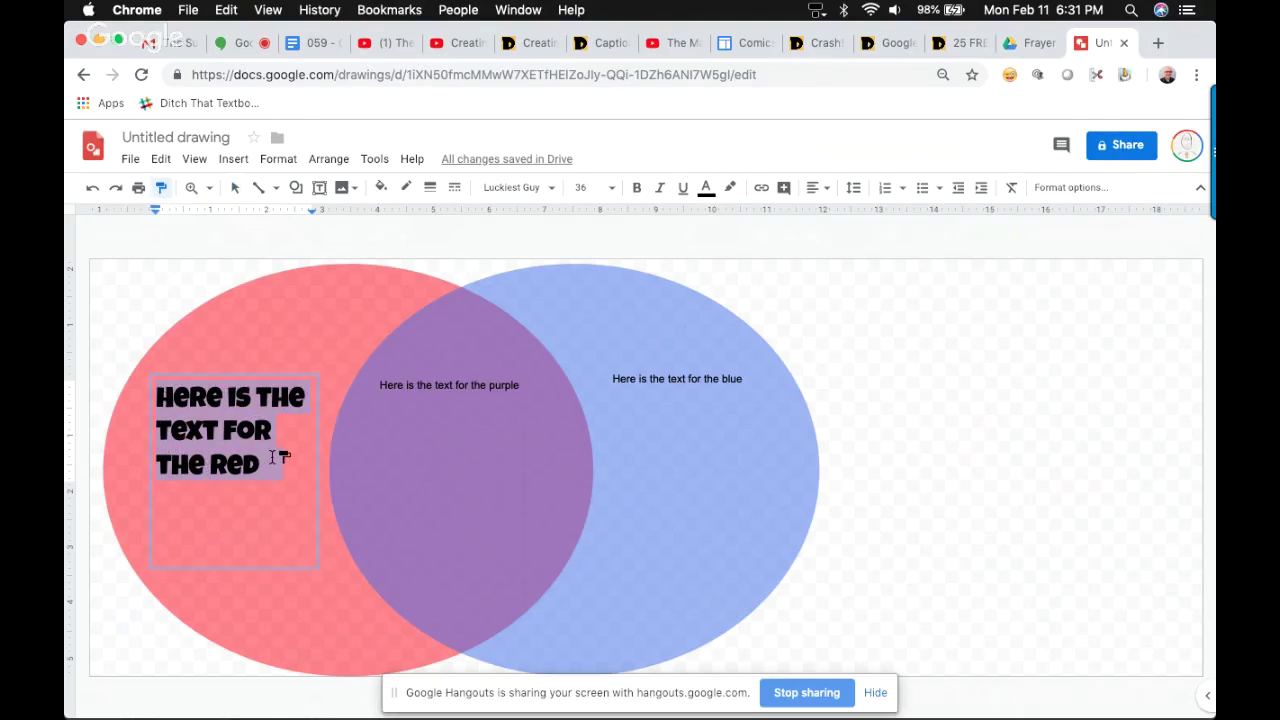
left_click(446, 420)
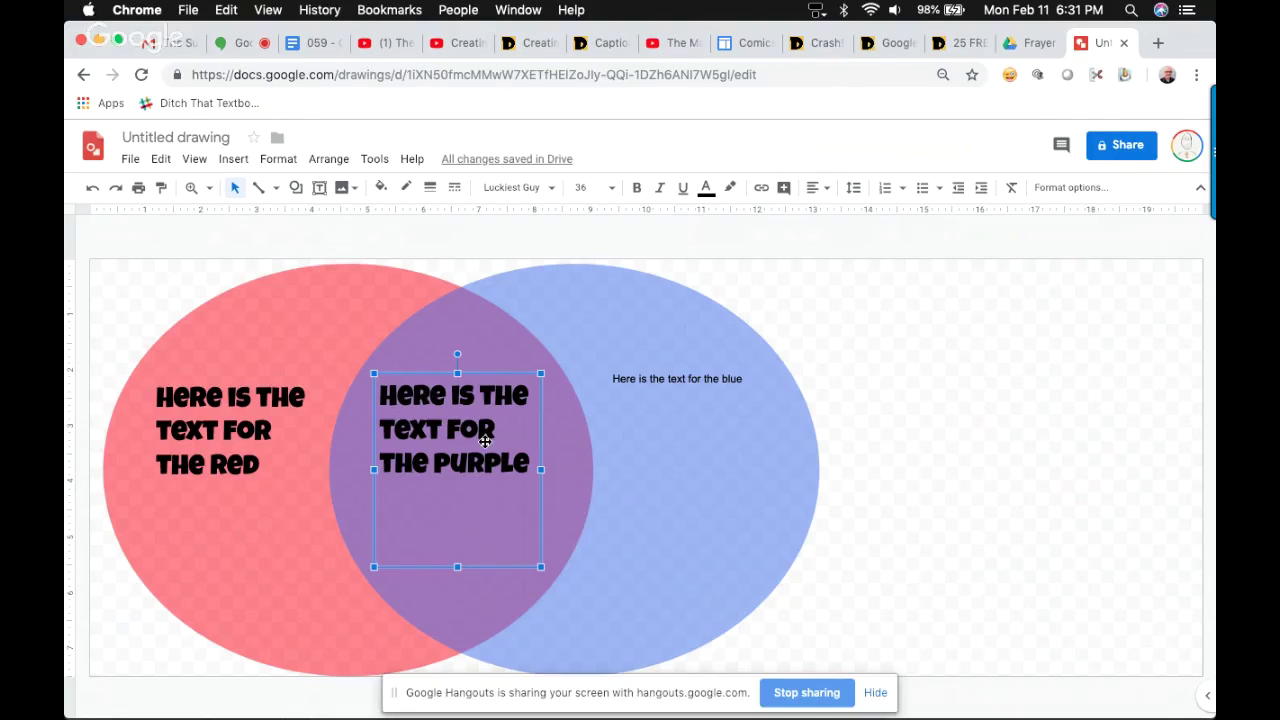
key("super+z")
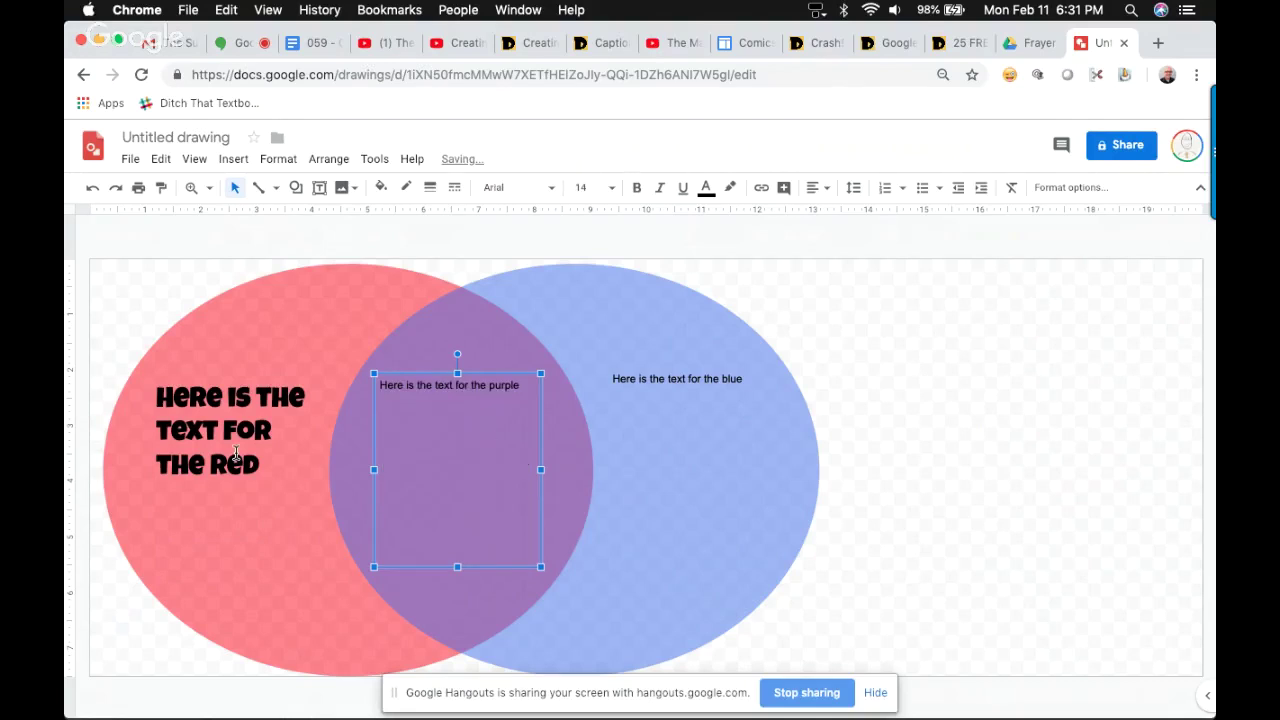
Apply the red text's formatting to both the purple and blue texts with Paint format locked on, and turn it off.
double_click(236, 455)
triple_click(236, 455)
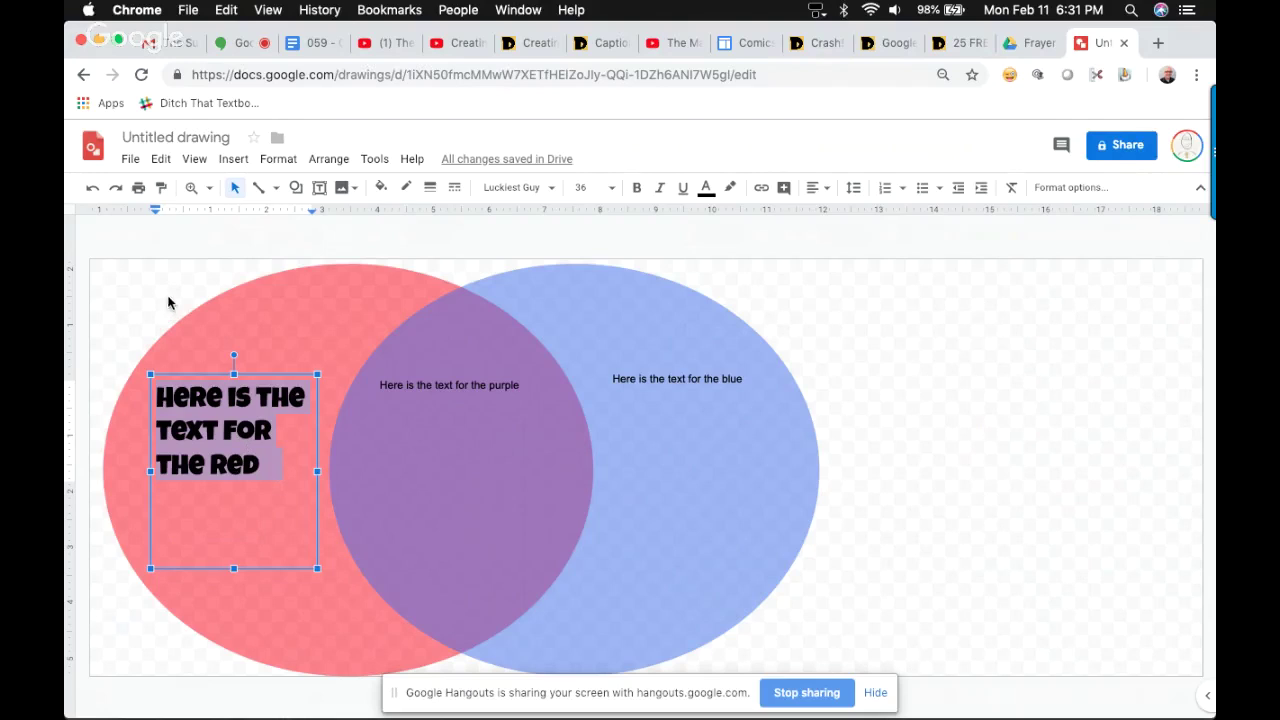
left_click(161, 188)
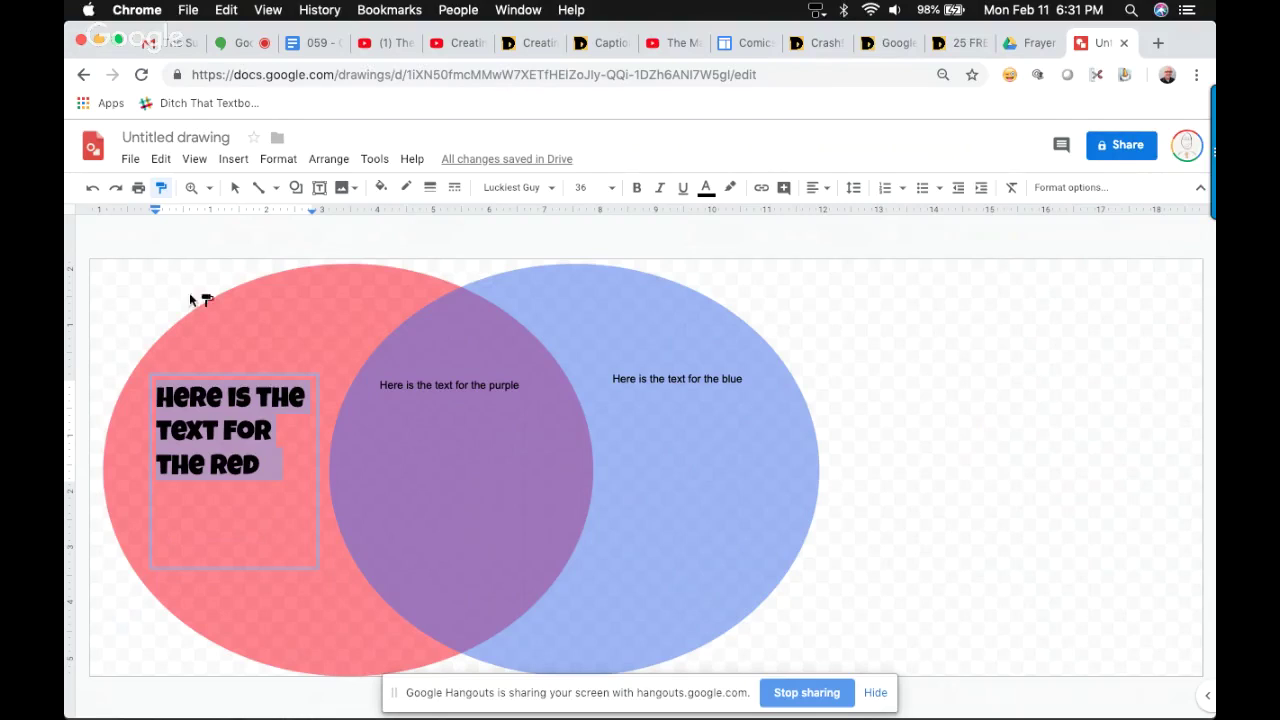
left_click(467, 402)
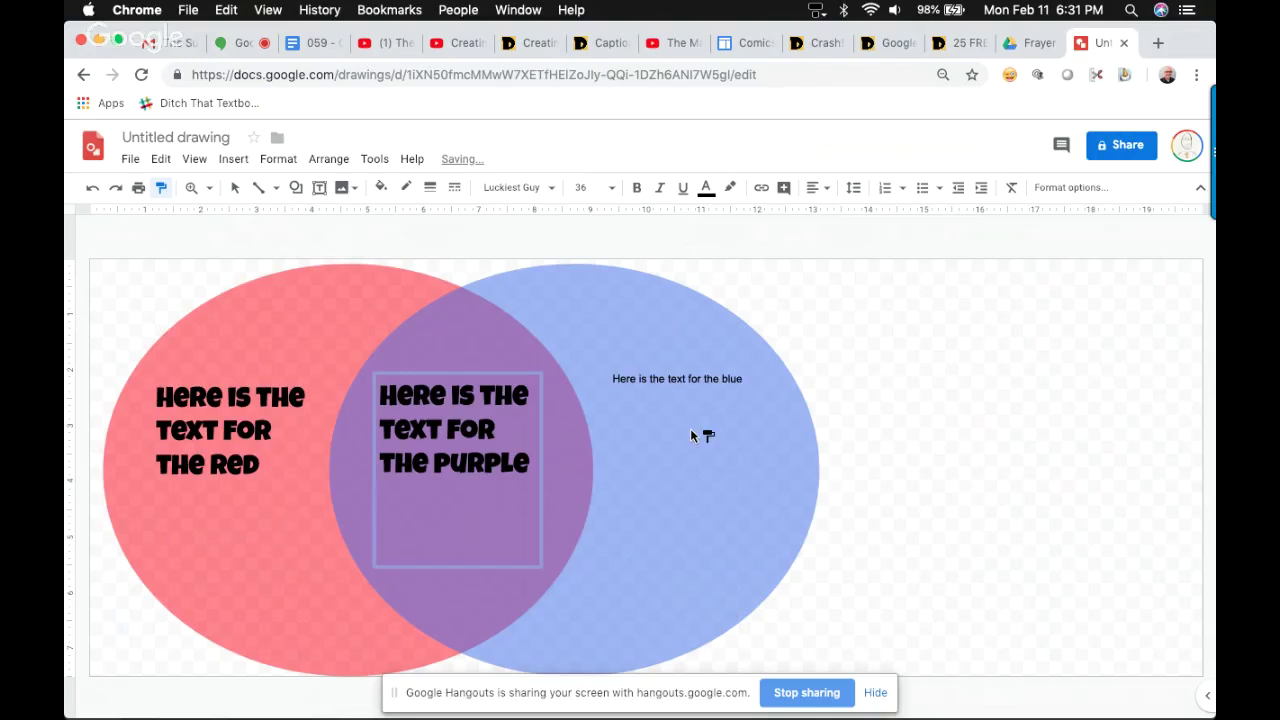
left_click(690, 430)
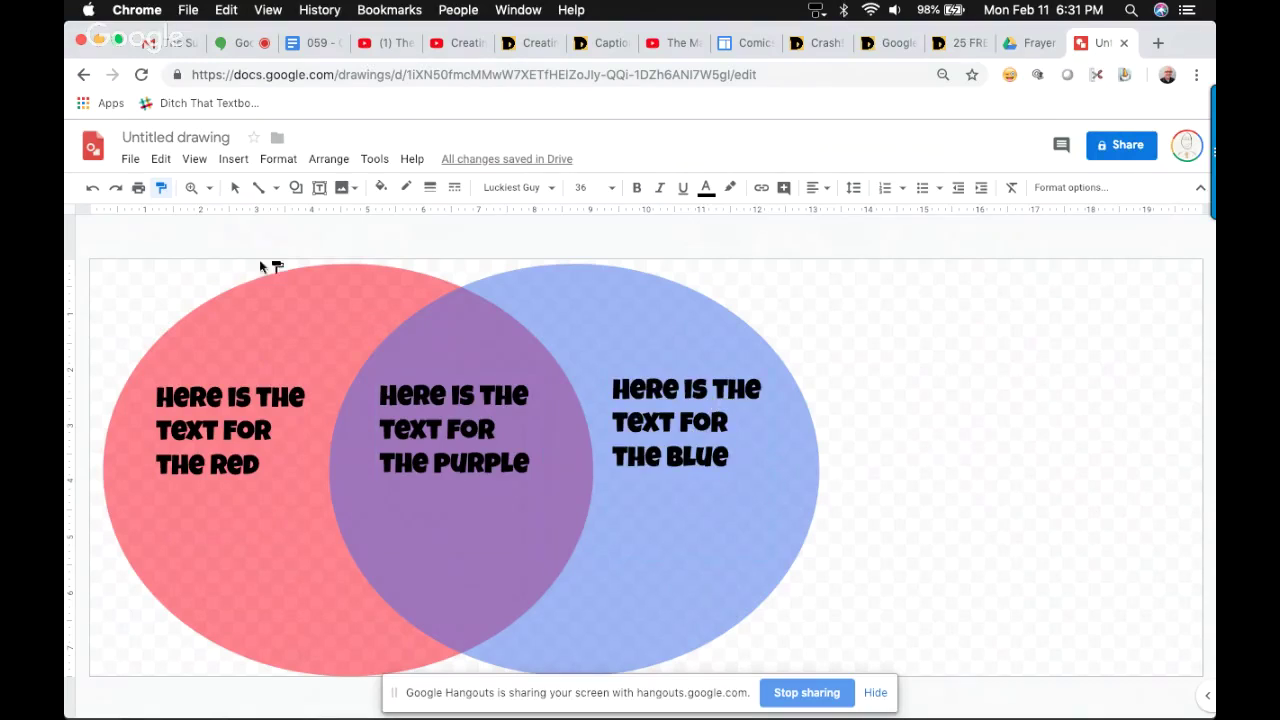
left_click(162, 190)
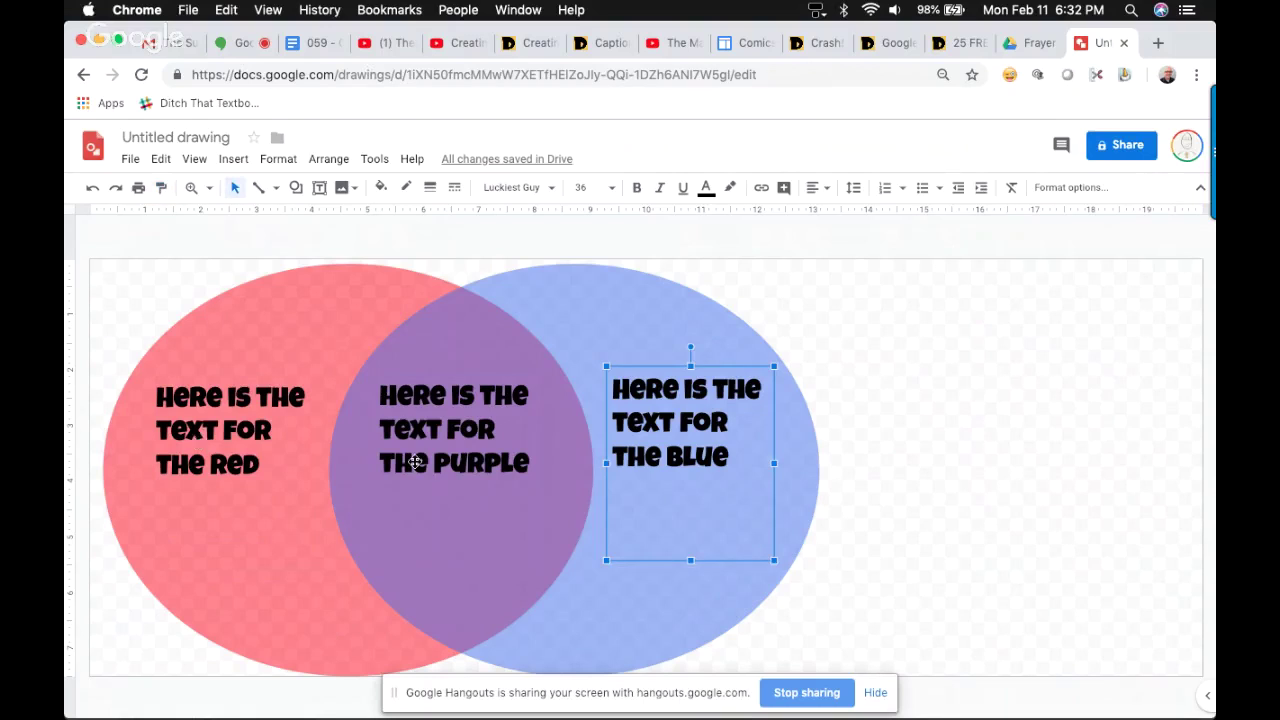
left_click(916, 300)
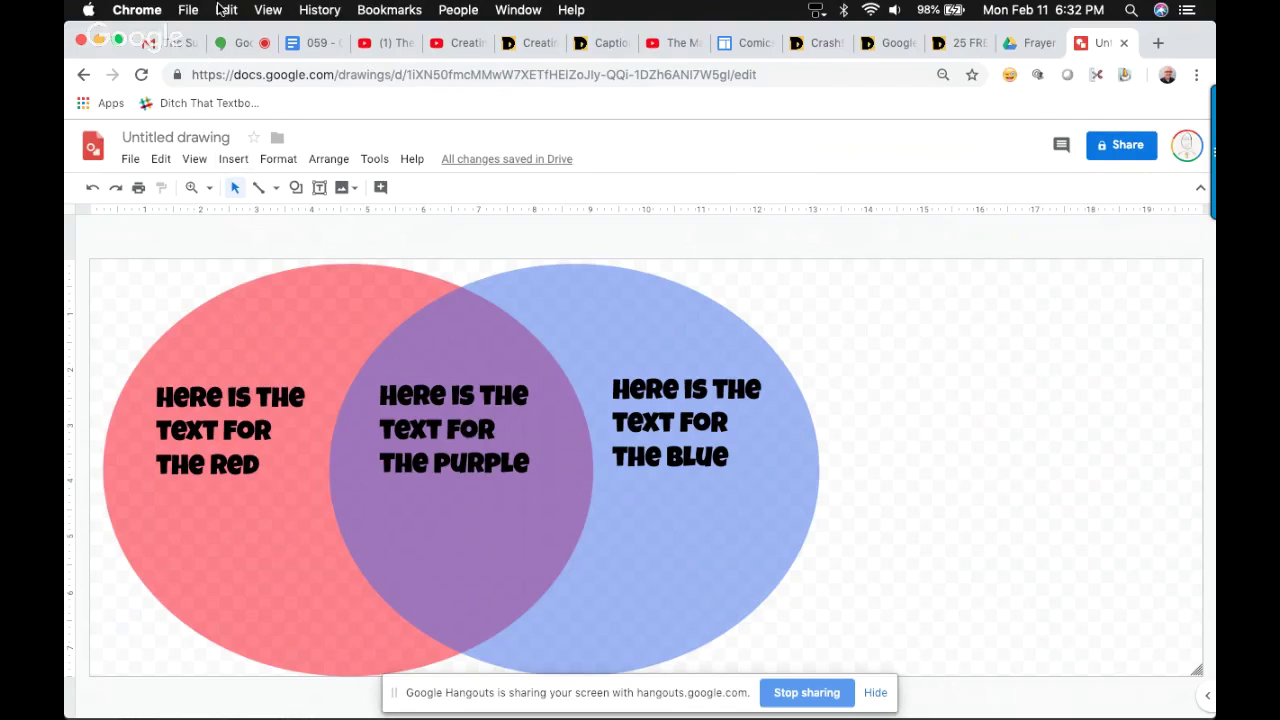
Switch to the Google Hangouts call.
left_click(240, 43)
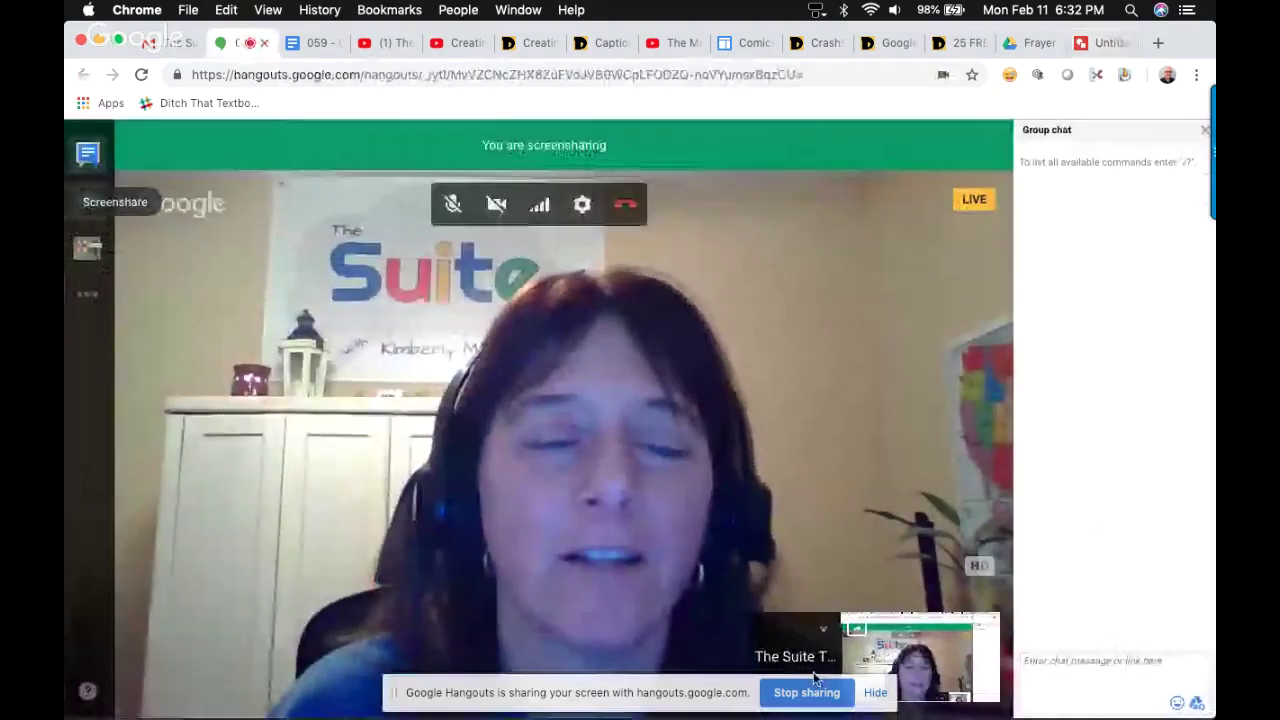